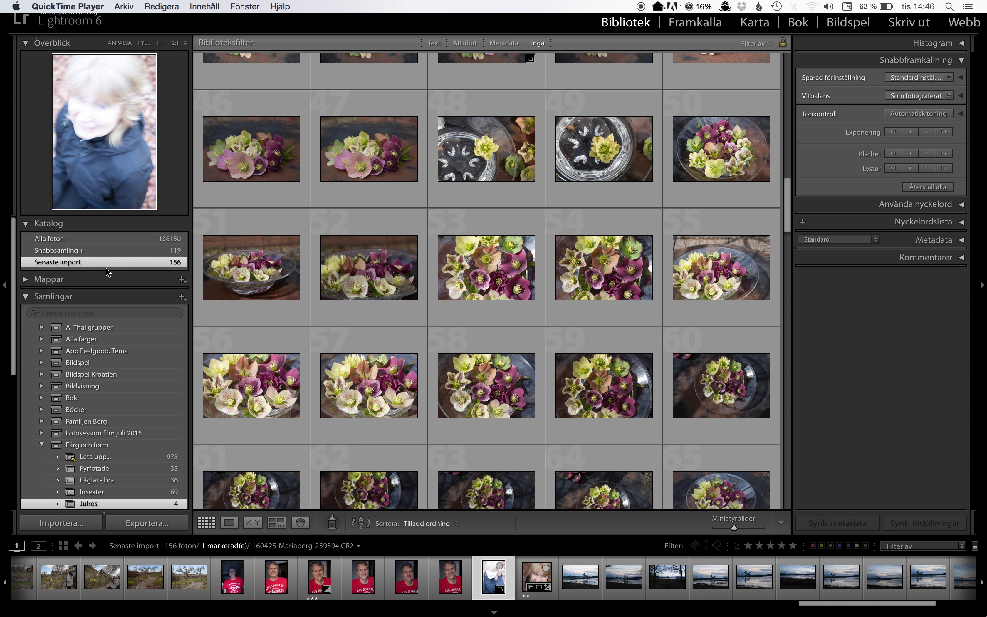
# - Browse the photo grid and preview a portrait enlarged before returning to Grid view
pyautogui.scroll(-3, 393, 273)
pyautogui.scroll(-3, 393, 274)
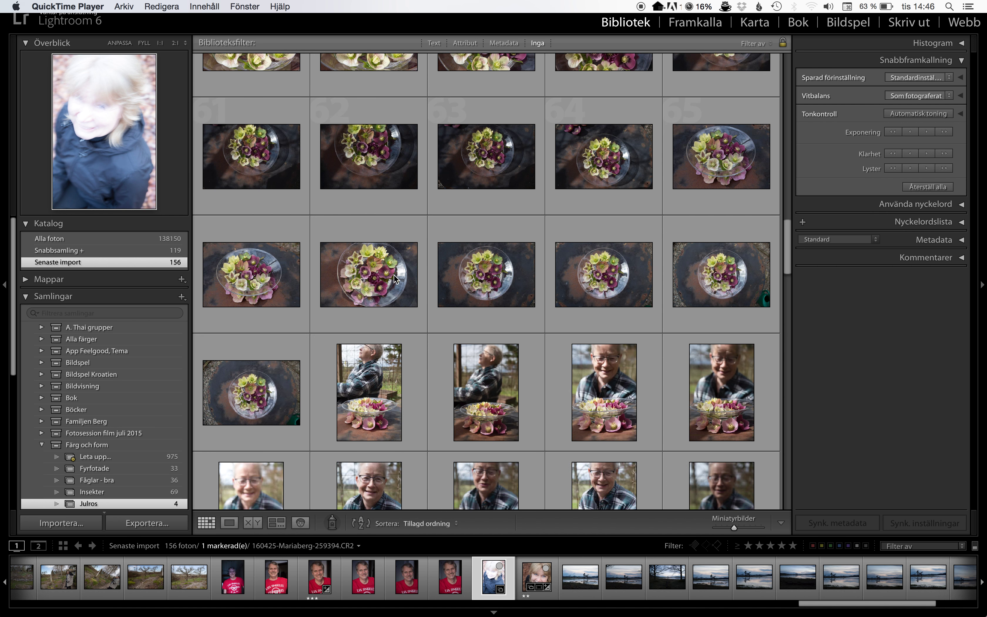
pyautogui.scroll(-3, 393, 273)
pyautogui.scroll(-3, 393, 274)
pyautogui.scroll(-3, 393, 274)
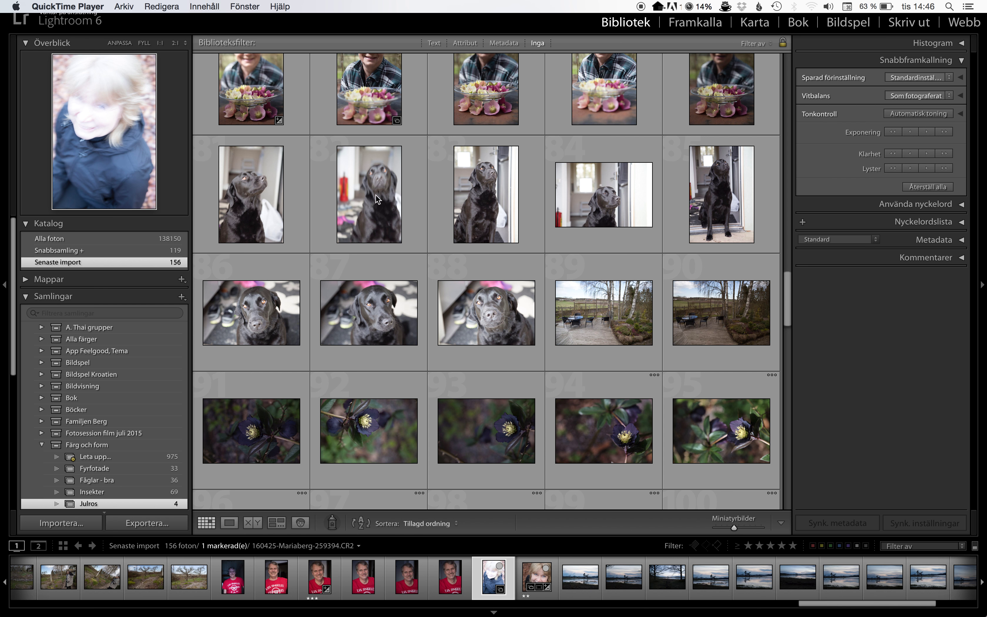
pyautogui.scroll(-3, 593, 274)
pyautogui.scroll(-3, 594, 274)
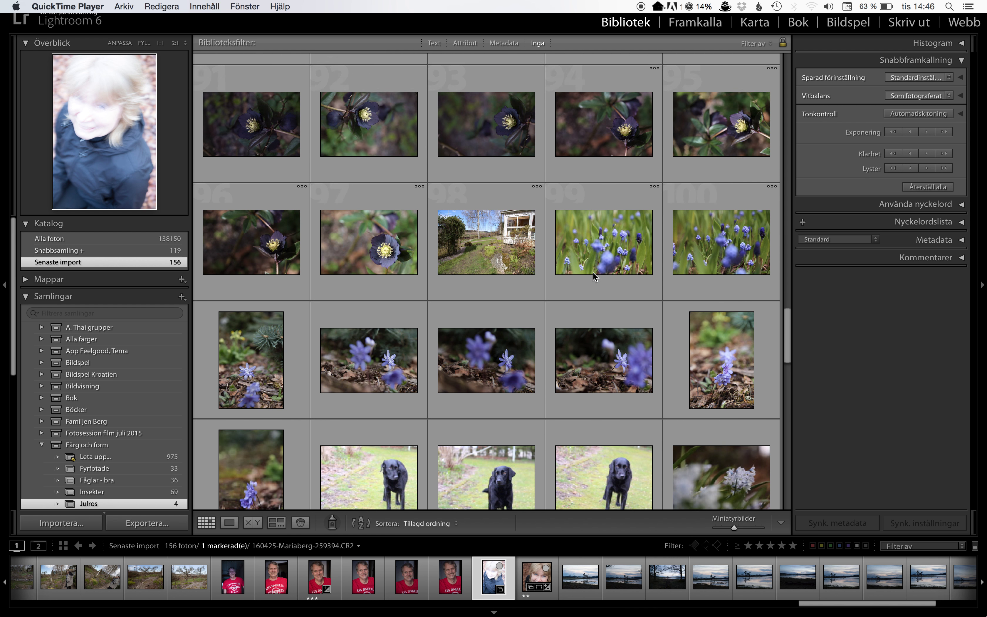
pyautogui.scroll(-2, 593, 273)
pyautogui.scroll(-3, 594, 273)
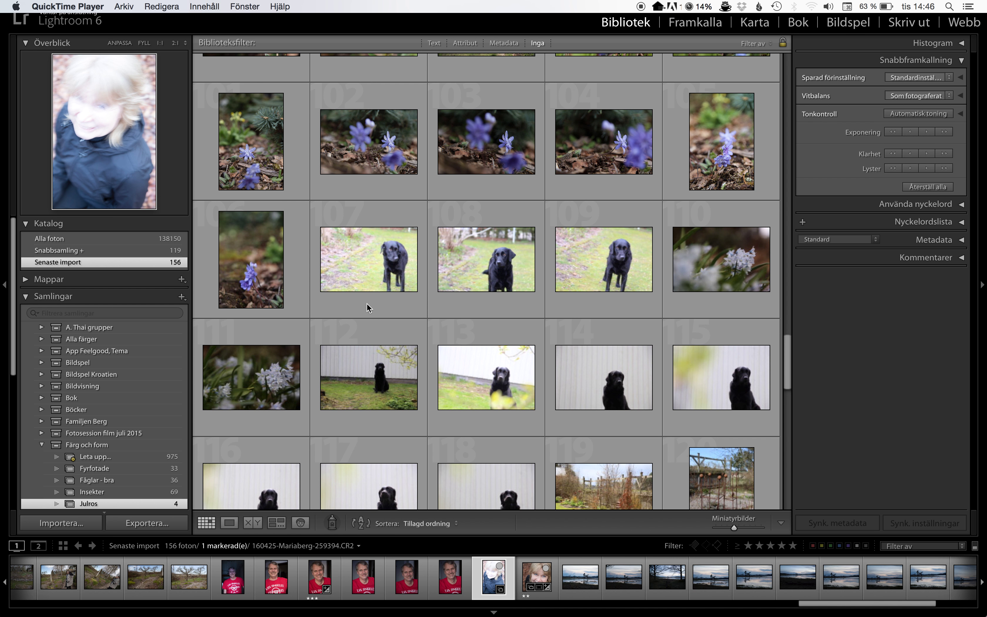
pyautogui.scroll(-3, 613, 406)
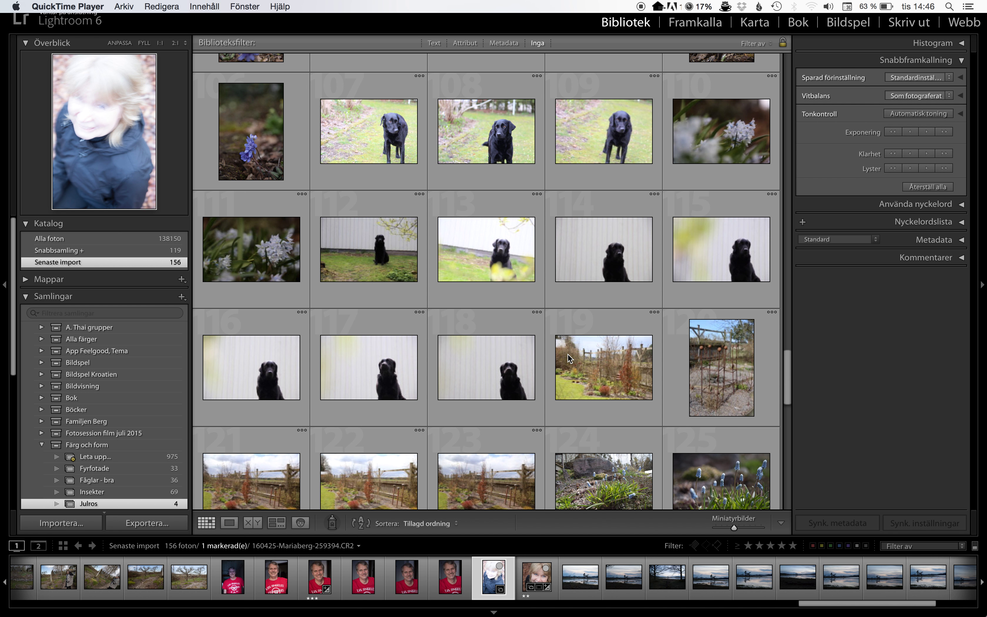
pyautogui.scroll(3, 569, 359)
pyautogui.scroll(3, 570, 358)
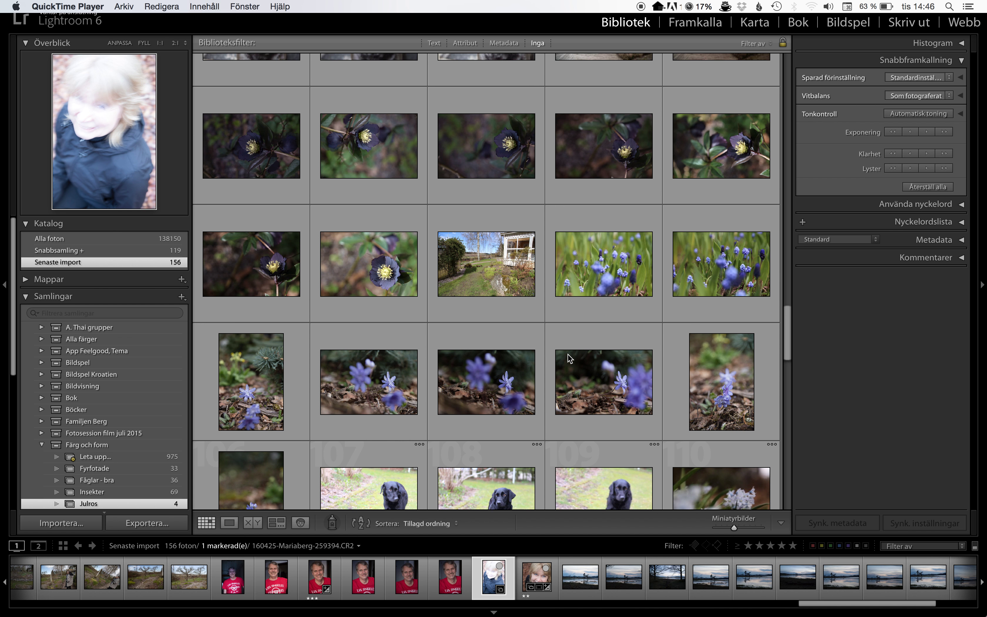
pyautogui.scroll(3, 569, 359)
pyautogui.scroll(3, 569, 358)
pyautogui.scroll(1, 570, 358)
pyautogui.scroll(1, 570, 358)
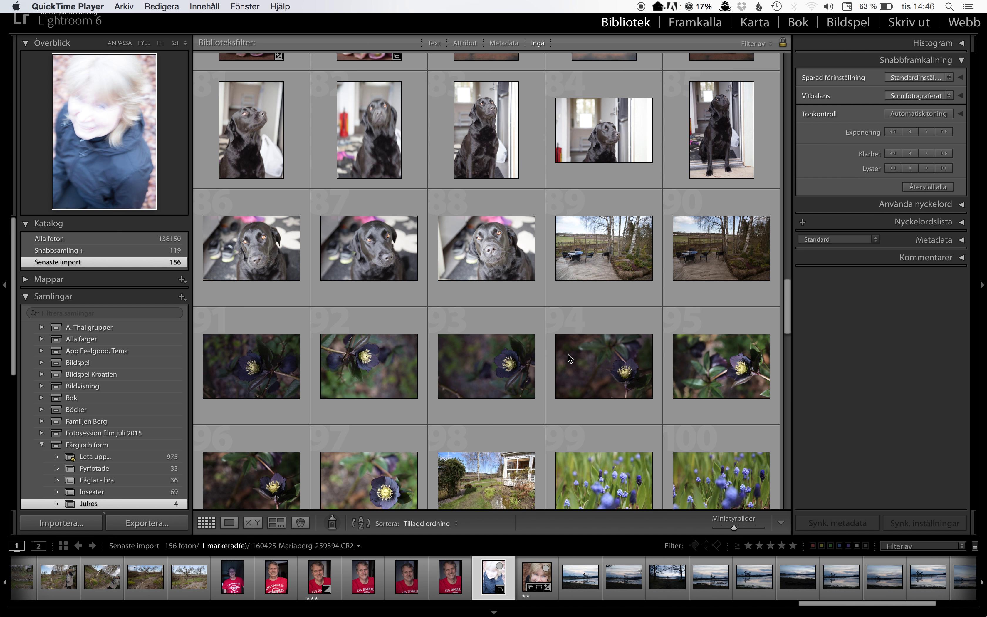
pyautogui.scroll(2, 571, 359)
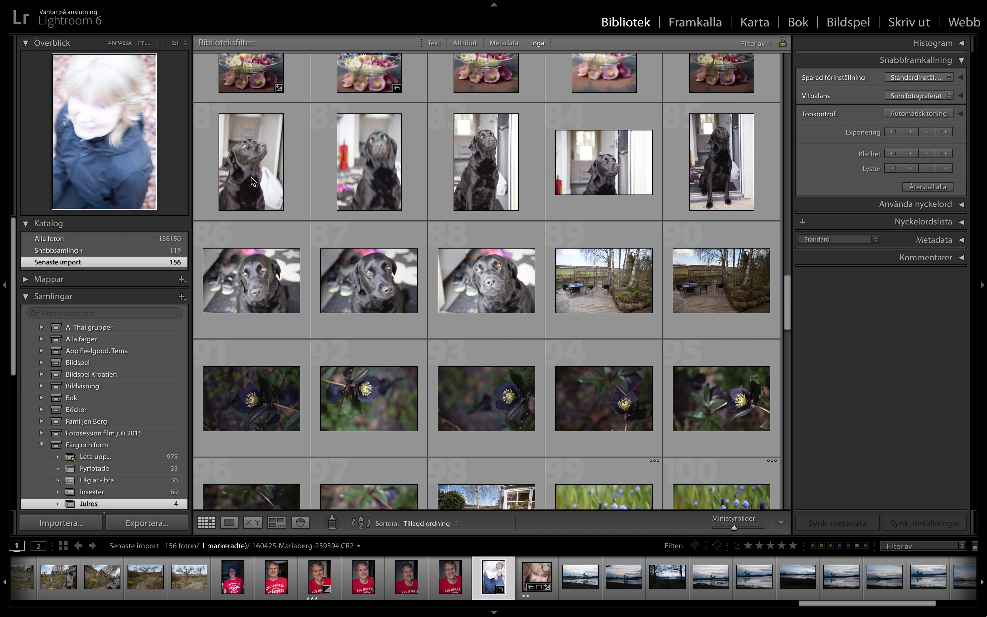
pyautogui.press('e')
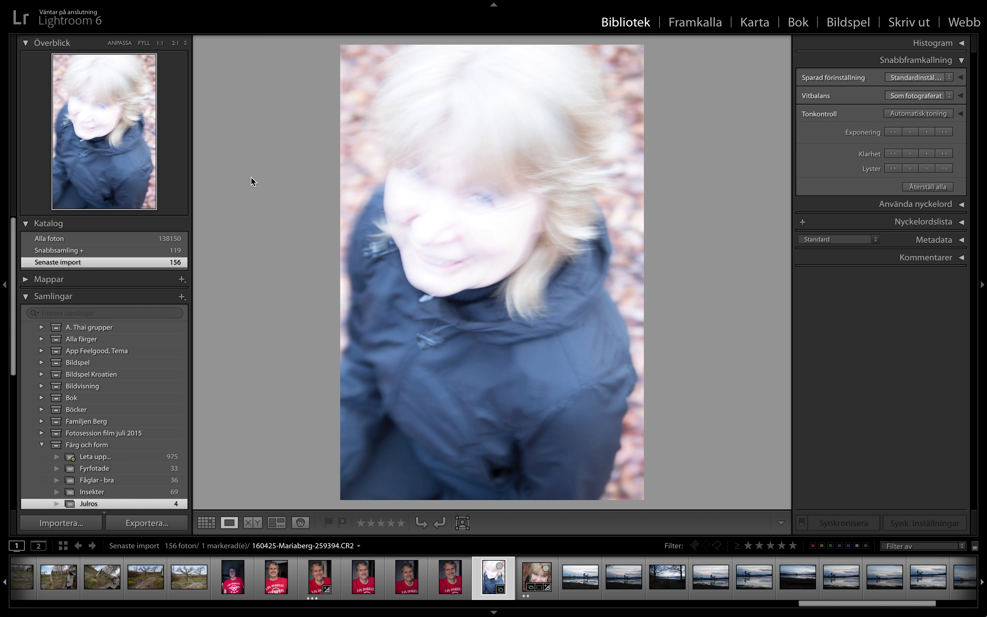
pyautogui.press('g')
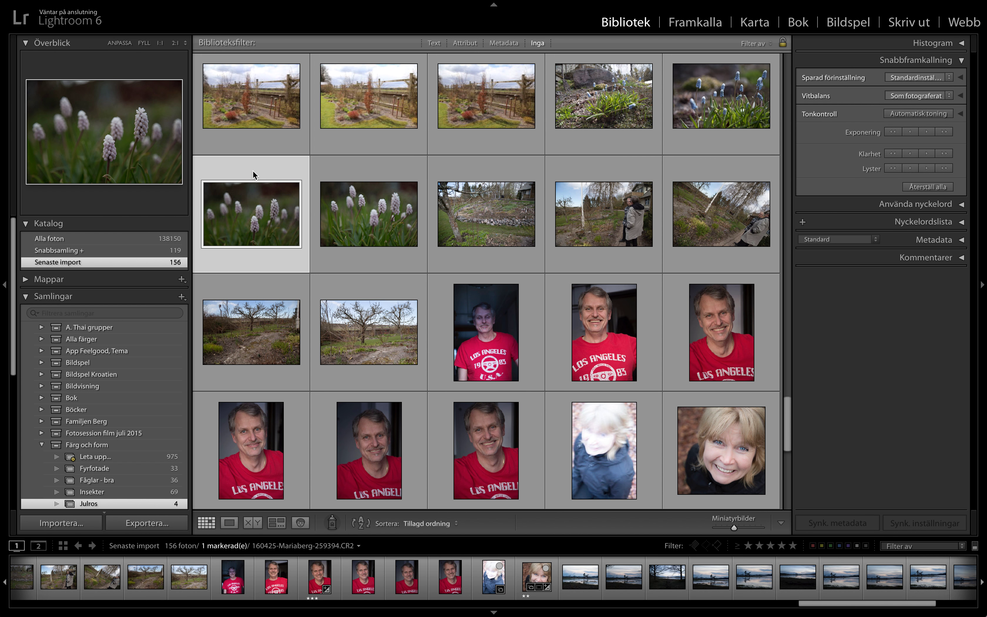
# - Select the white flower photo and scroll the grid to locate the dog photos
pyautogui.click(253, 172)
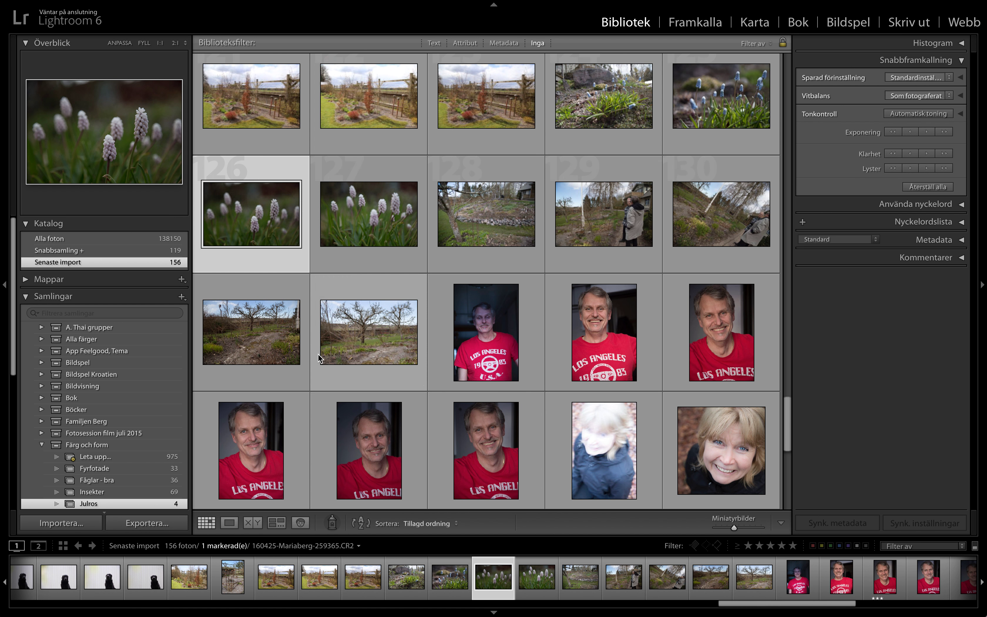
pyautogui.scroll(-3, 318, 354)
pyautogui.scroll(-5, 318, 353)
pyautogui.scroll(-2, 319, 354)
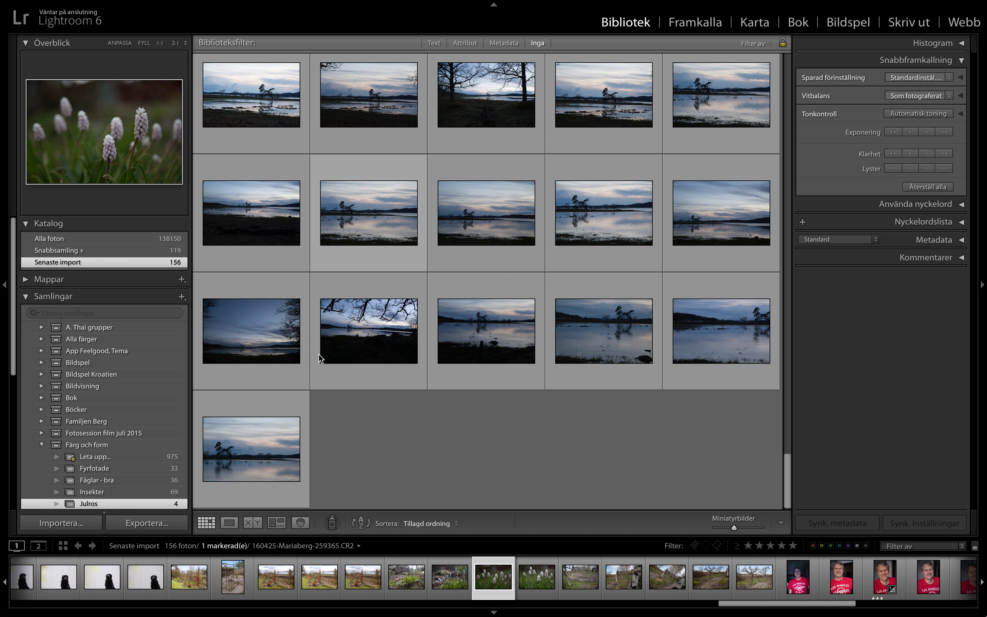
pyautogui.scroll(3, 319, 354)
pyautogui.scroll(5, 318, 354)
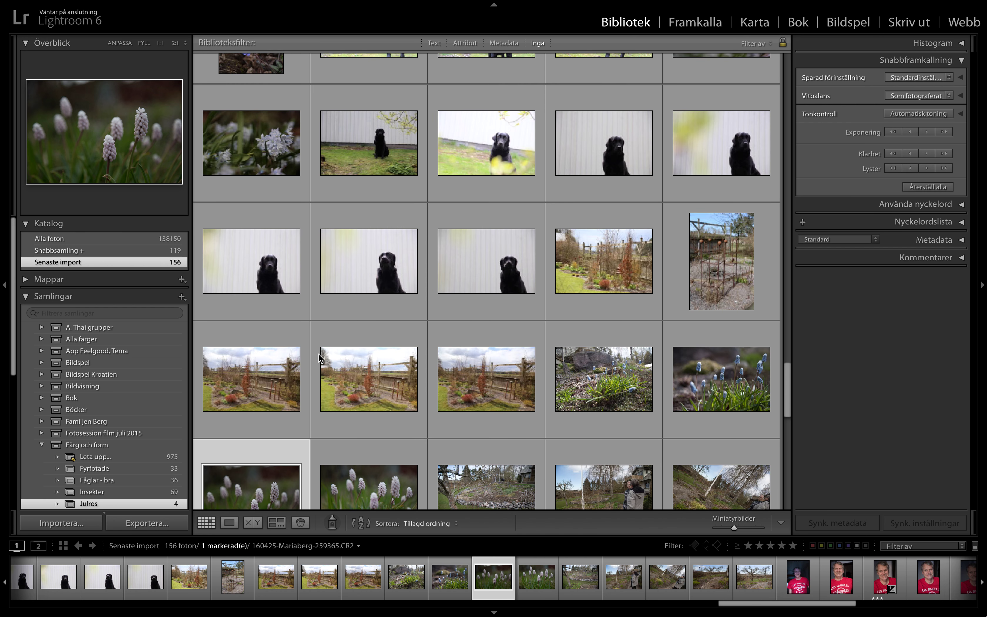
pyautogui.scroll(1, 319, 353)
pyautogui.scroll(1, 319, 354)
pyautogui.scroll(3, 318, 354)
pyautogui.scroll(5, 318, 353)
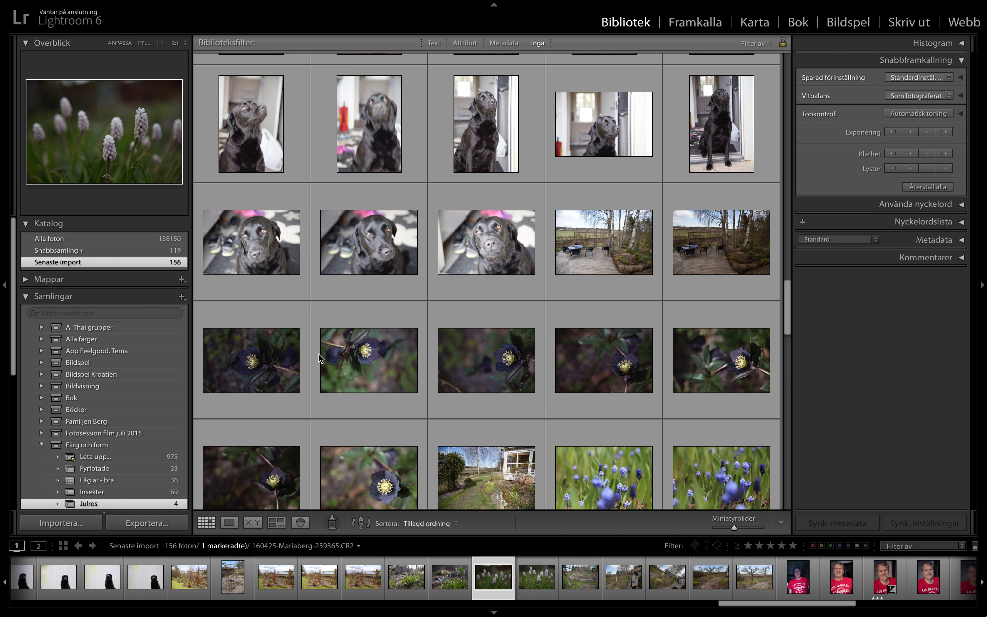
pyautogui.scroll(5, 318, 353)
pyautogui.scroll(5, 317, 354)
pyautogui.scroll(3, 314, 356)
pyautogui.scroll(2, 314, 356)
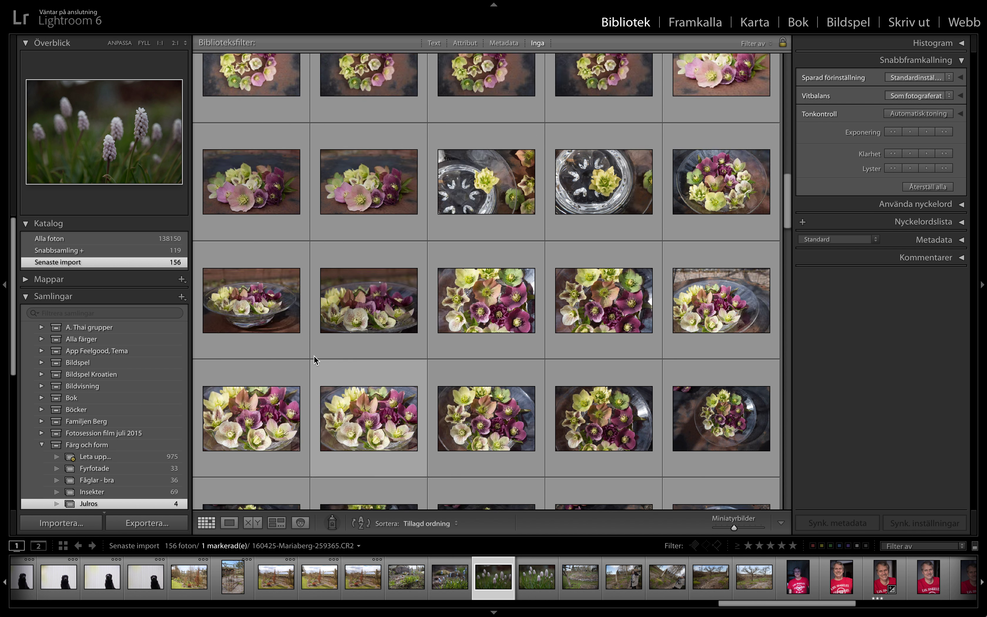
pyautogui.scroll(-3, 314, 356)
pyautogui.scroll(-3, 314, 356)
pyautogui.scroll(-1, 314, 355)
pyautogui.scroll(-1, 314, 360)
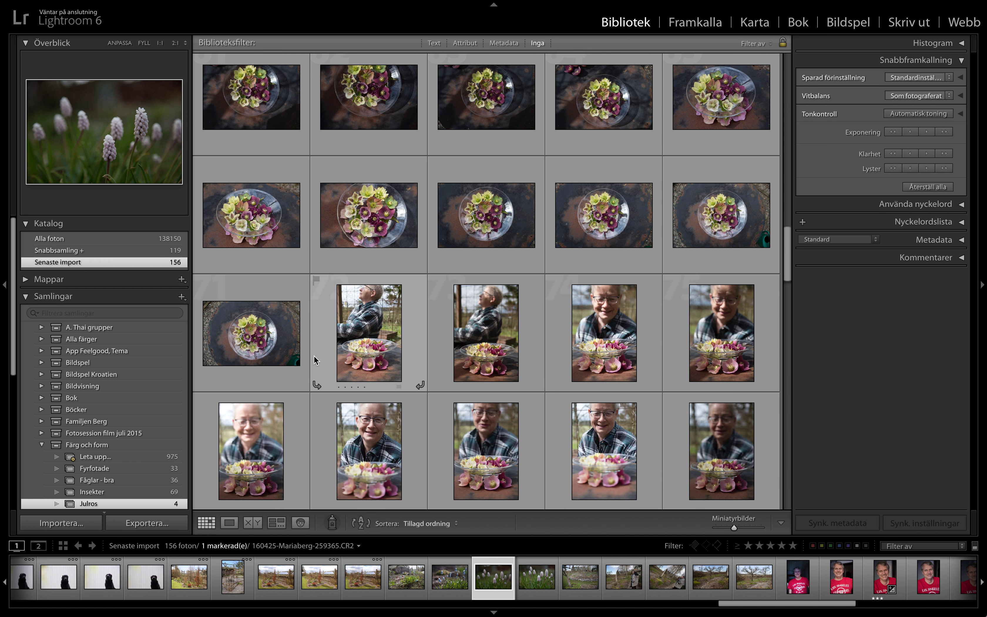
pyautogui.scroll(-3, 314, 360)
pyautogui.scroll(-2, 315, 360)
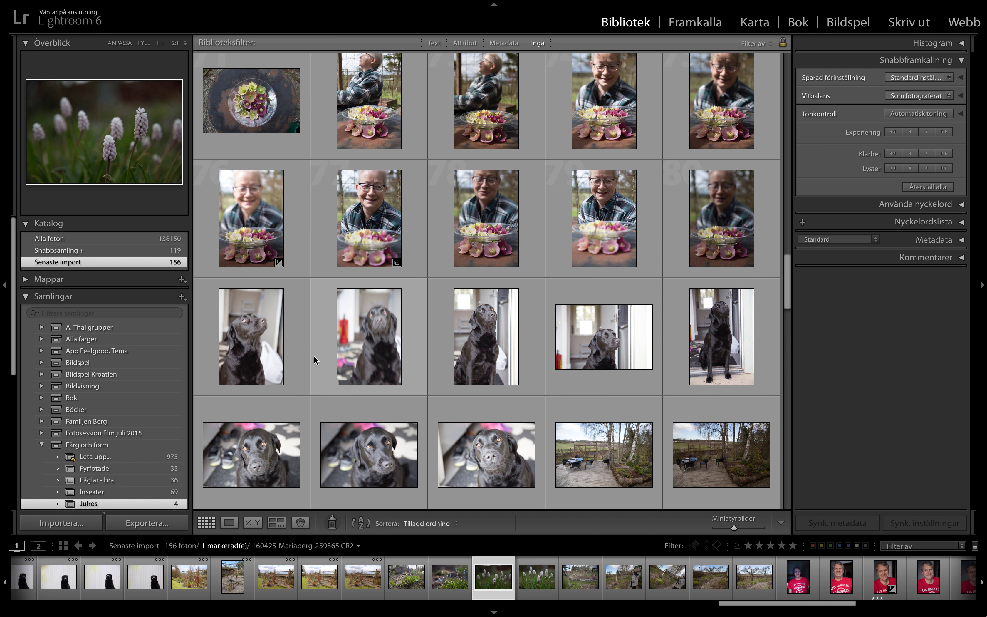
# - Enlarge dog photo 81 and reject the weaker dog close-ups, including the horizontal shot
pyautogui.click(257, 358)
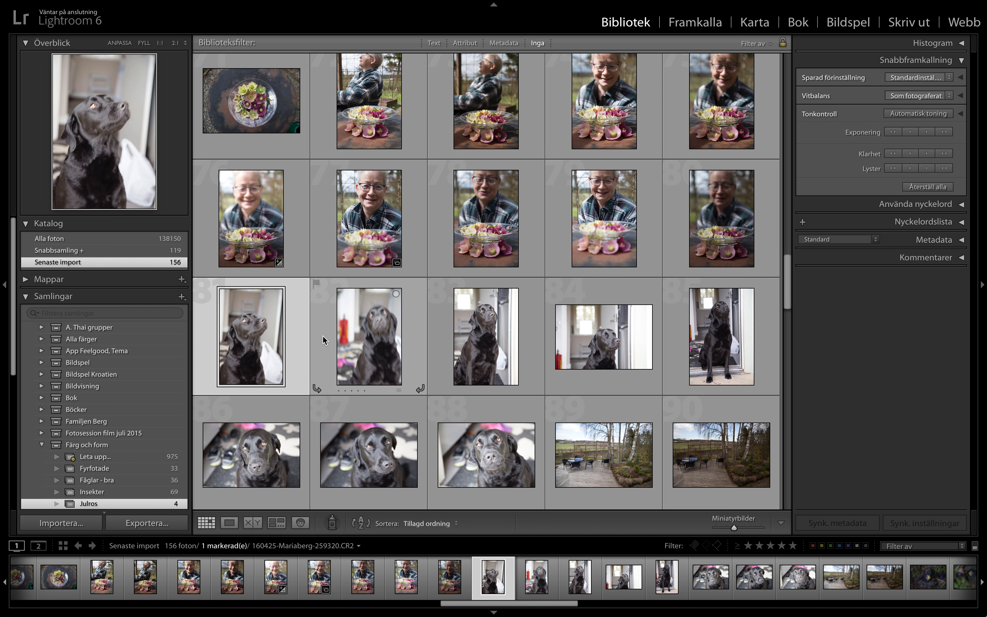
pyautogui.press('e')
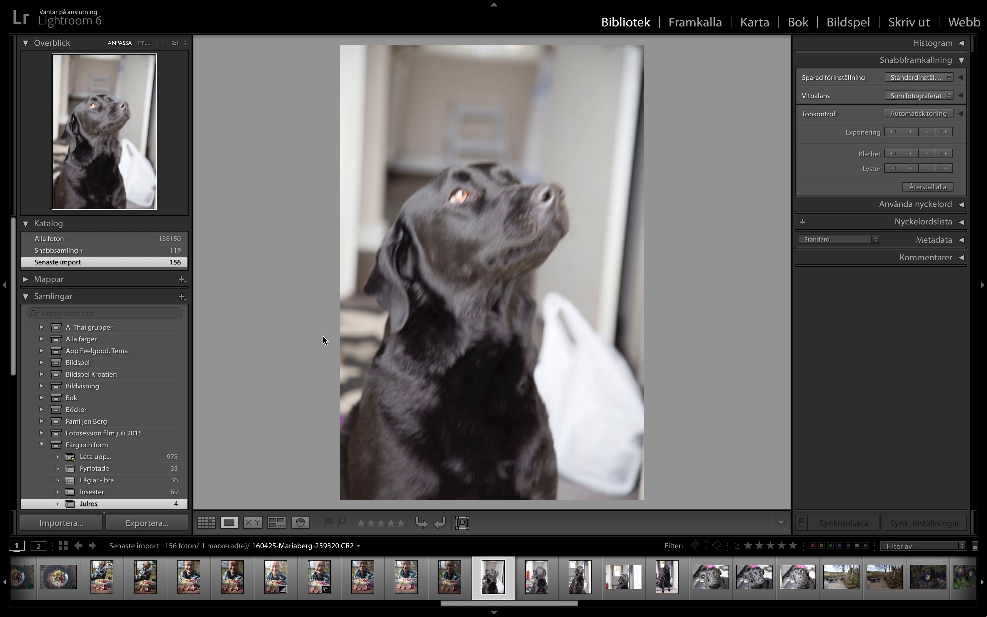
pyautogui.press('x')
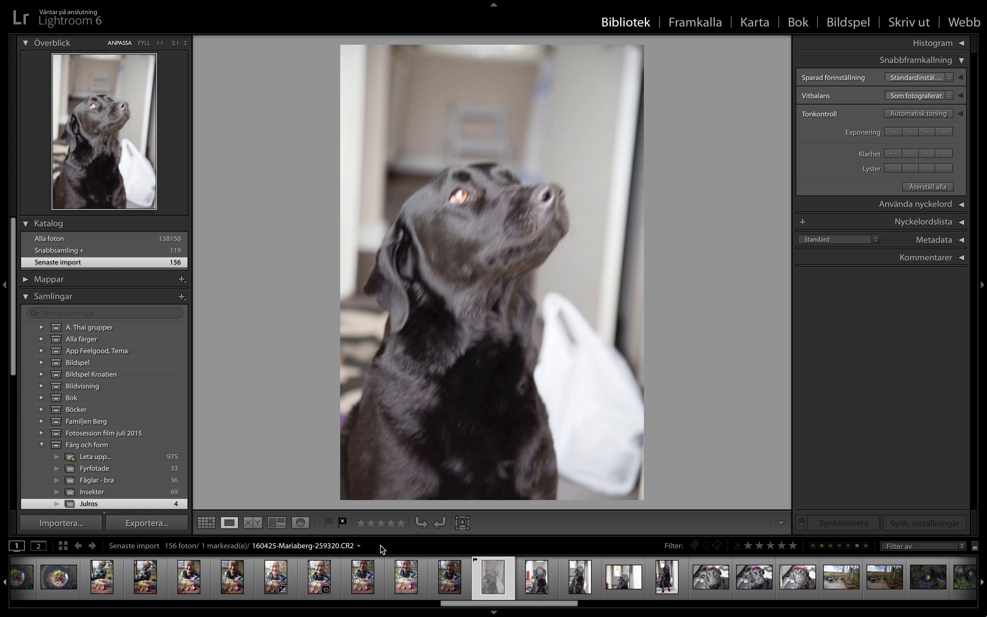
pyautogui.press('Right')
pyautogui.press('x')
pyautogui.press('Right')
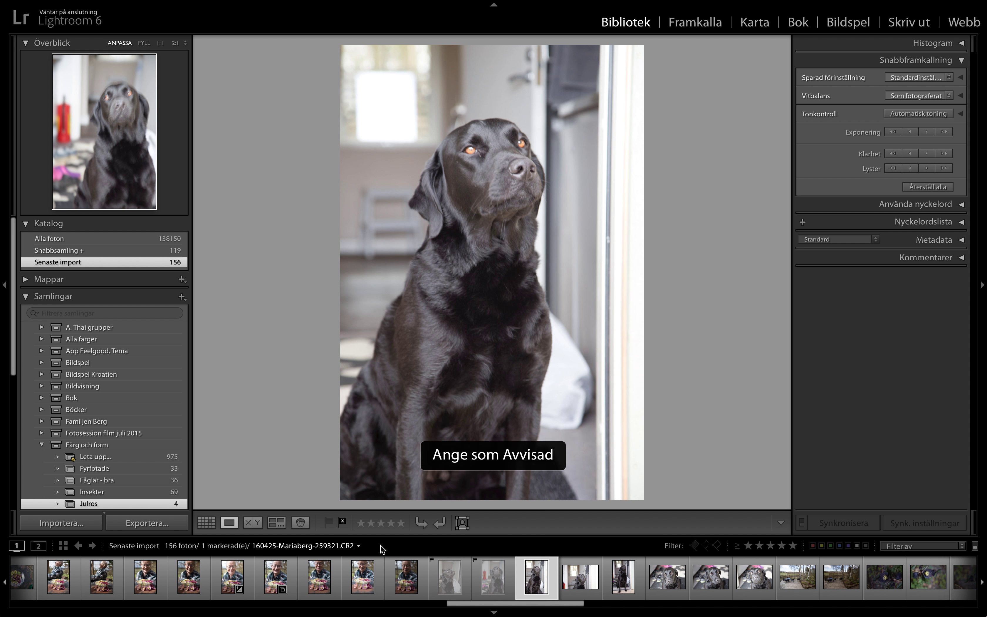
pyautogui.press('Right')
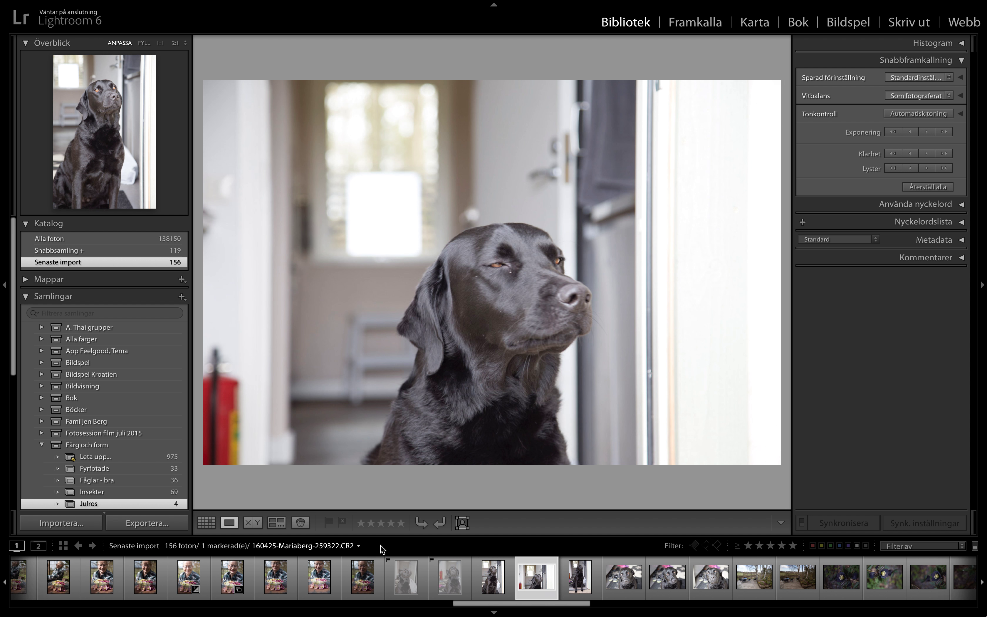
pyautogui.press('Left')
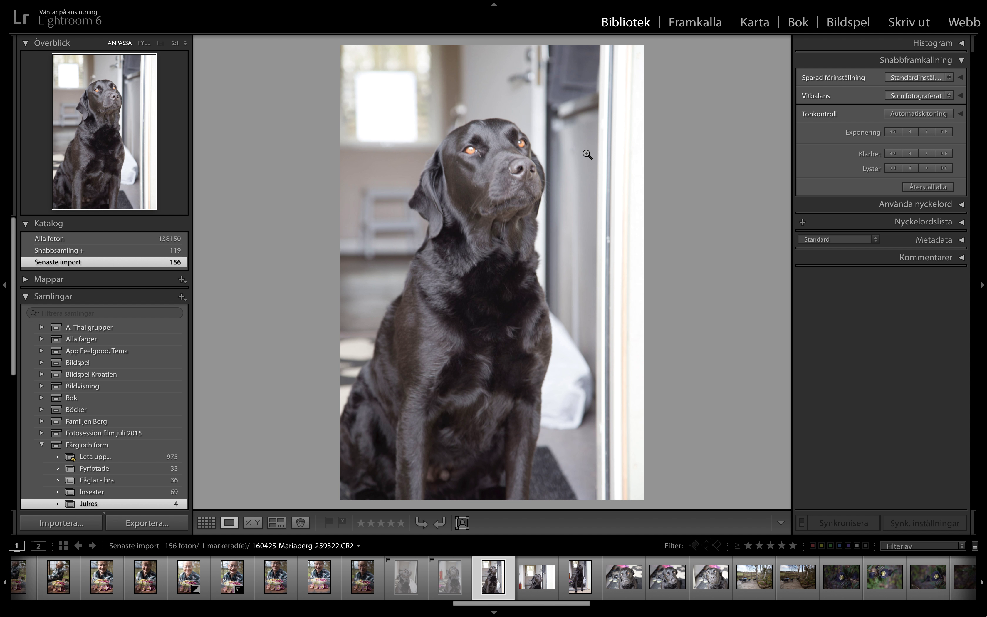
pyautogui.press('Right')
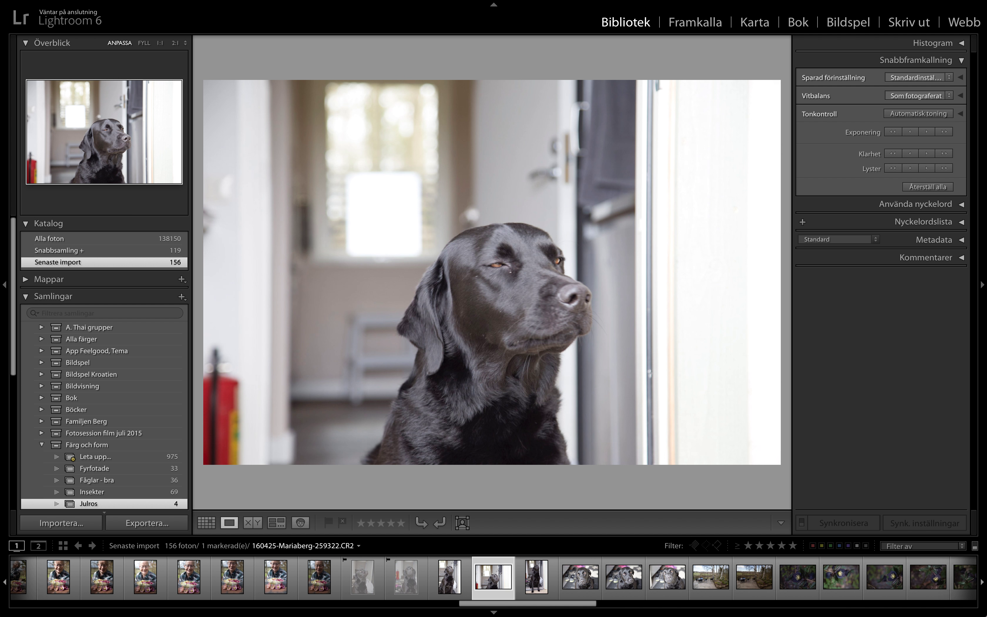
pyautogui.press('x')
pyautogui.press('Right')
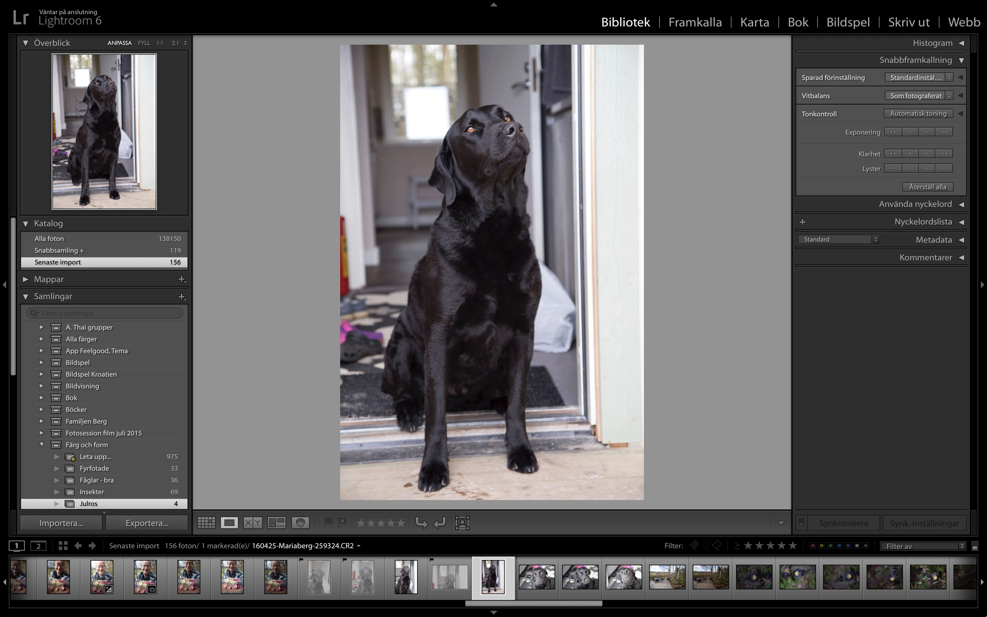
pyautogui.press('x')
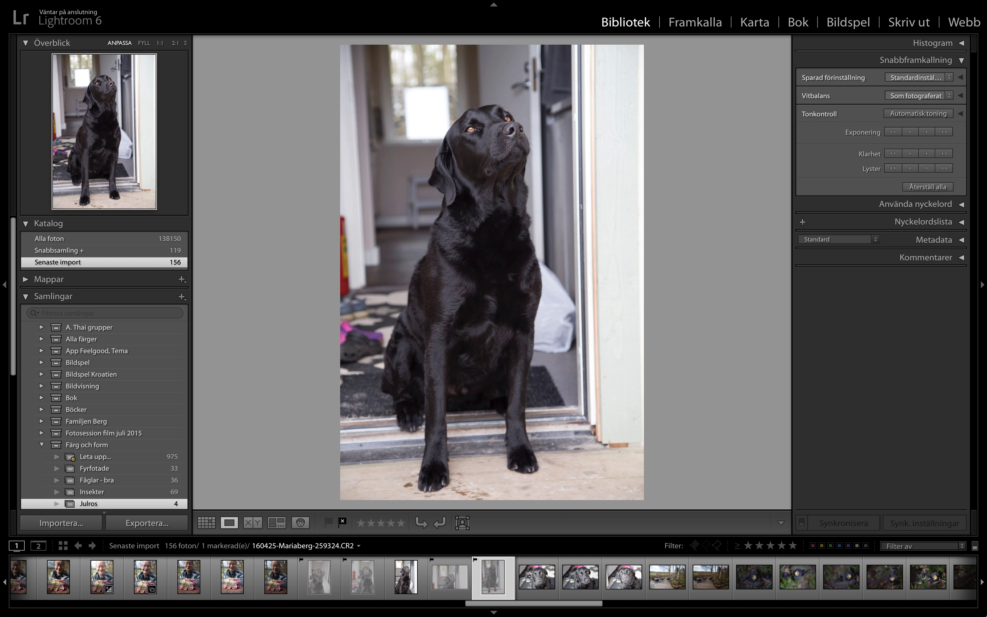
# - Unflag the sitting dog photo, reject the remaining close-ups, and return to Grid view
pyautogui.press('u')
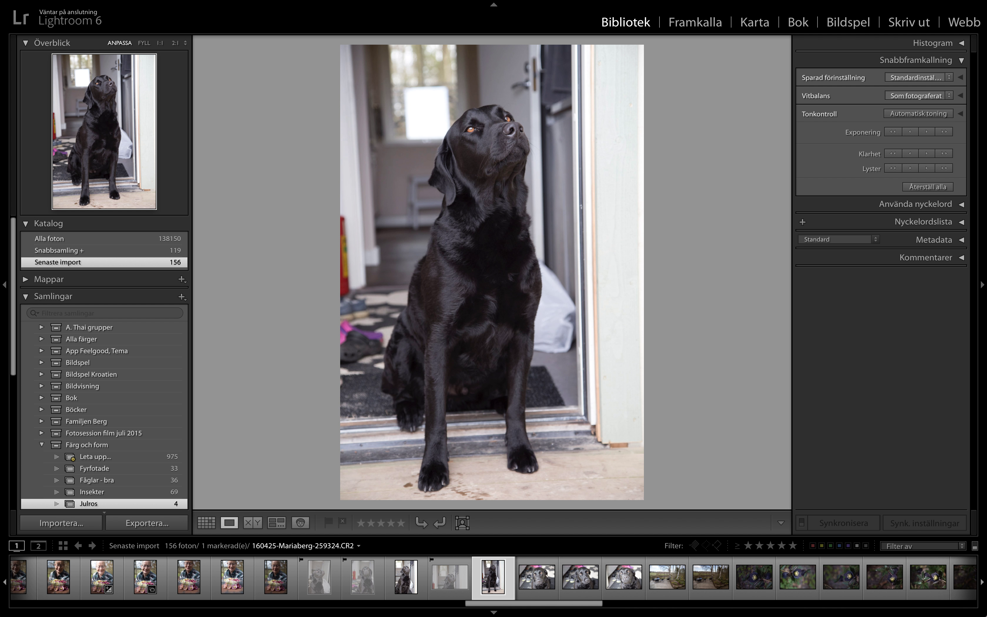
pyautogui.press('Right')
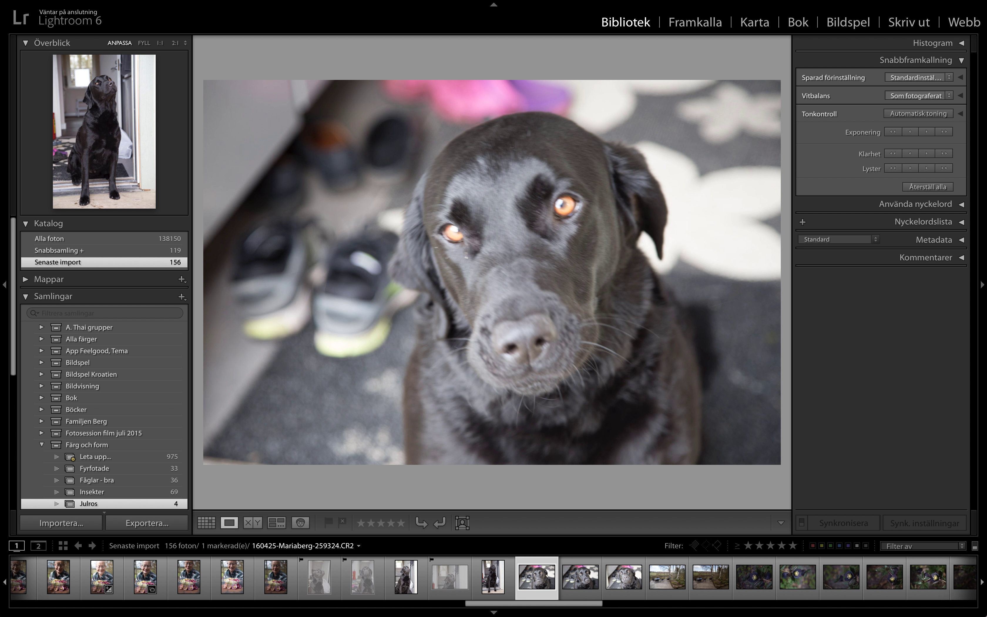
pyautogui.press('x')
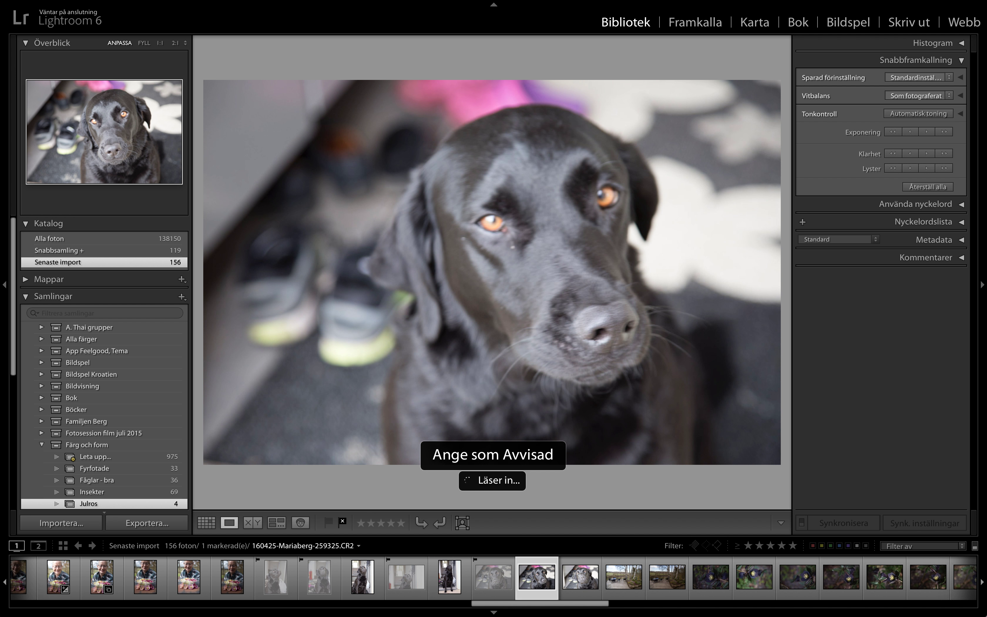
pyautogui.press('x')
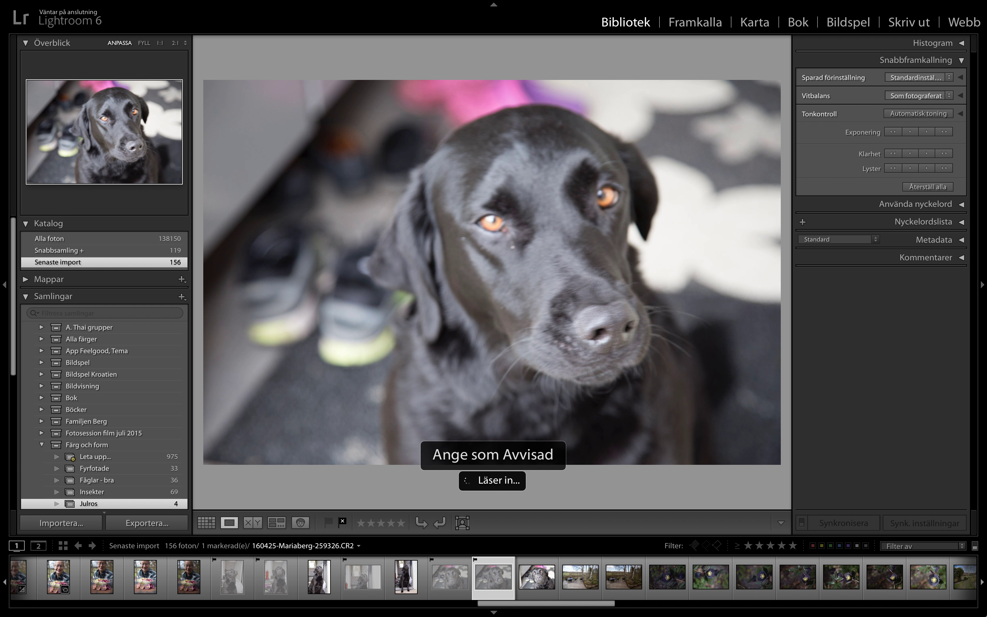
pyautogui.press('Right')
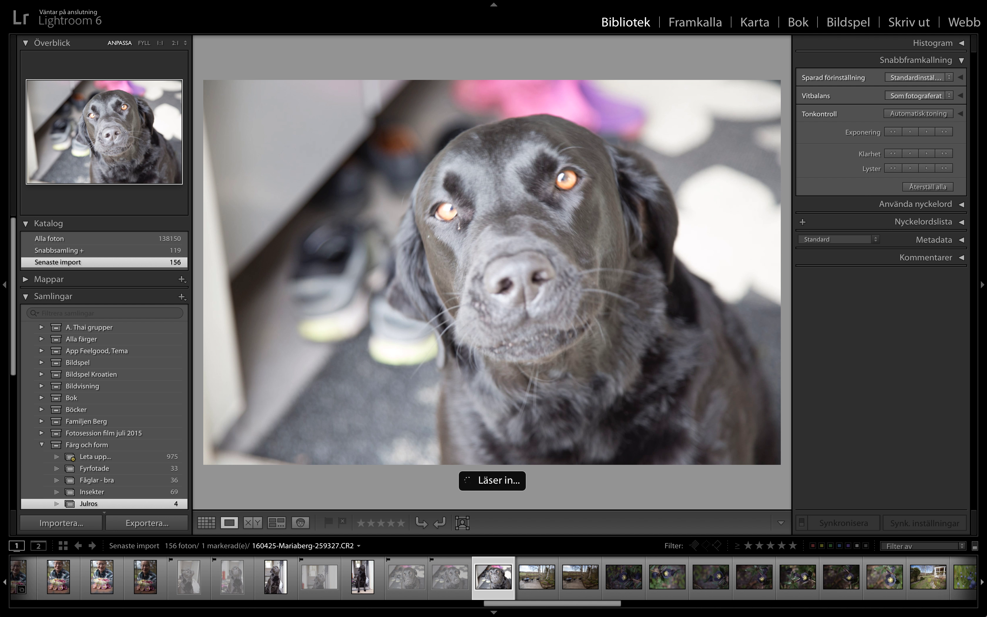
pyautogui.press('x')
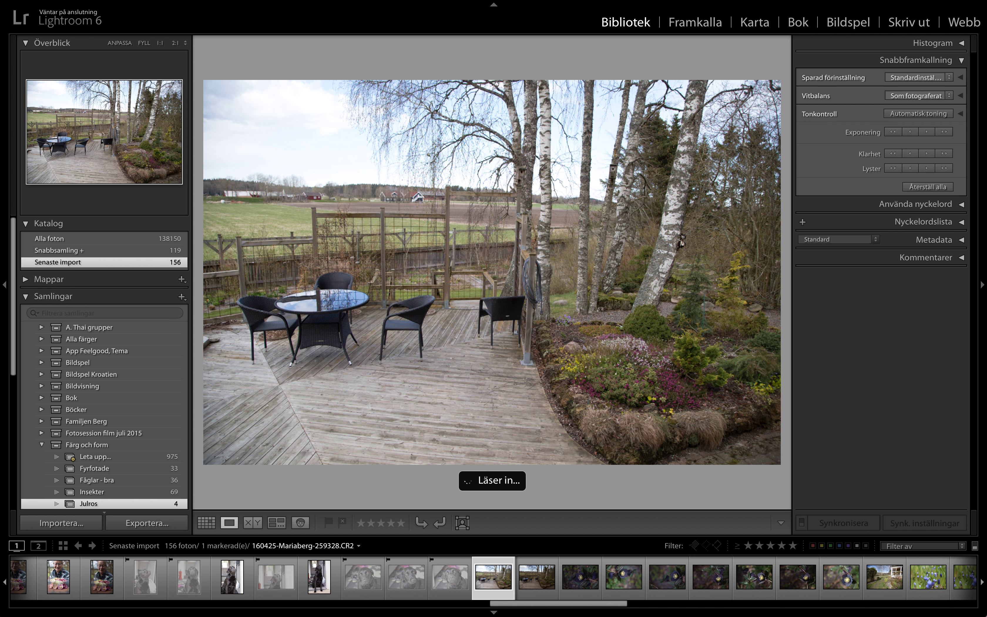
pyautogui.press('g')
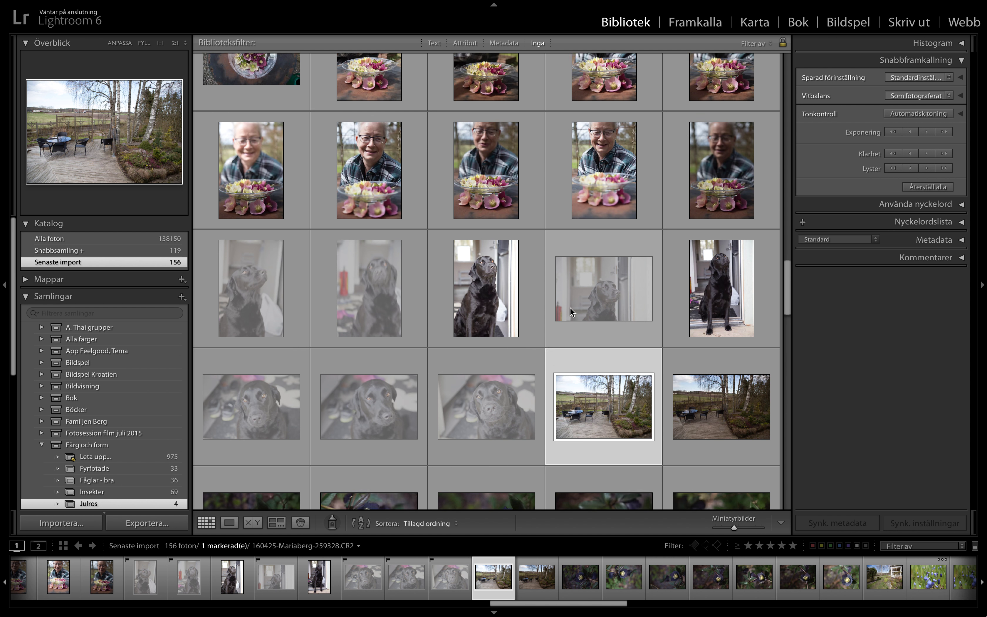
pyautogui.scroll(-5, 572, 285)
pyautogui.scroll(-1, 569, 310)
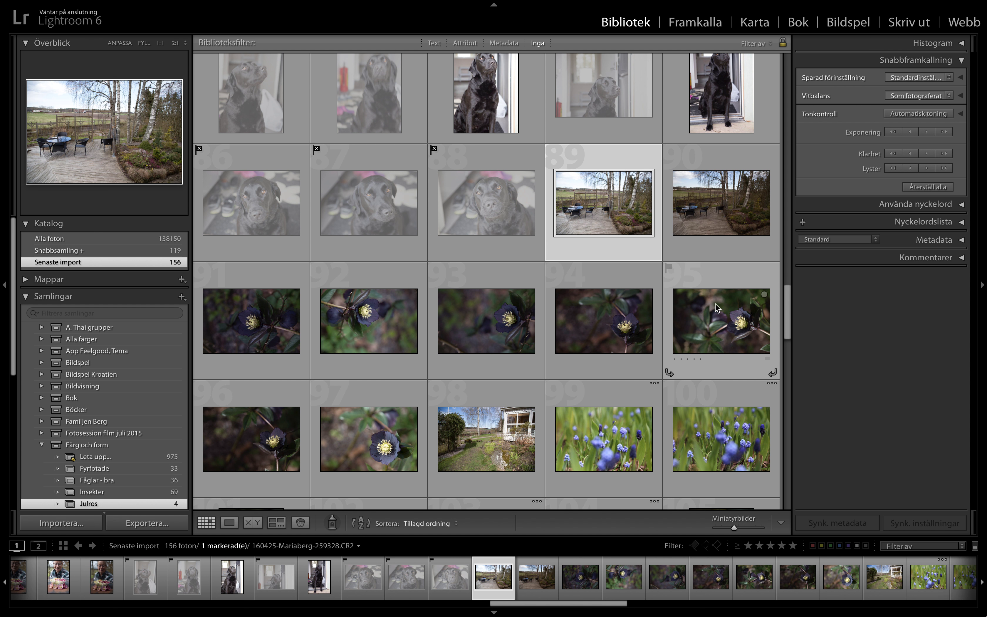
pyautogui.scroll(-2, 584, 345)
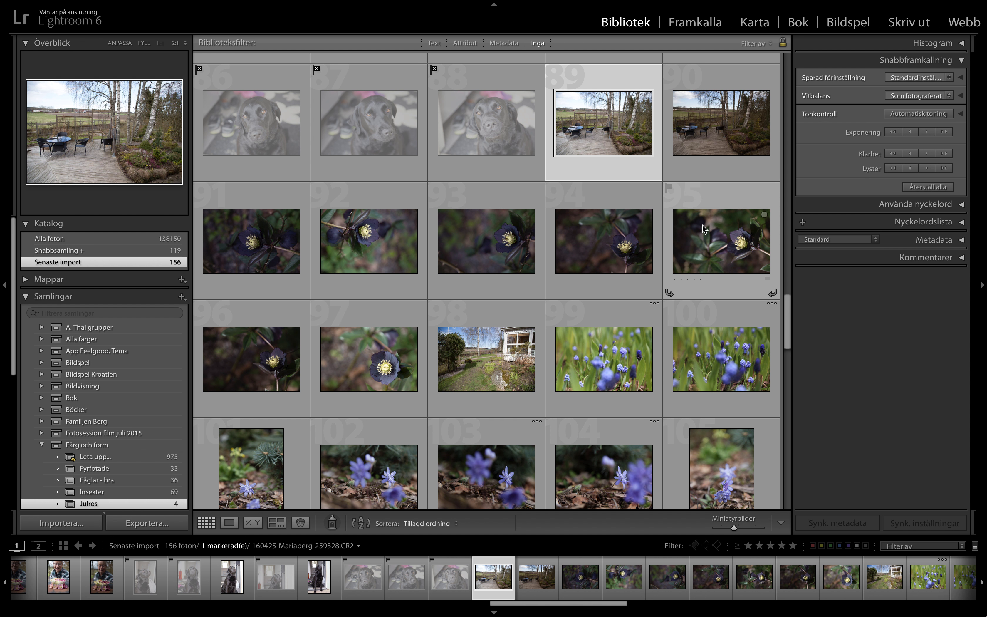
pyautogui.click(717, 235)
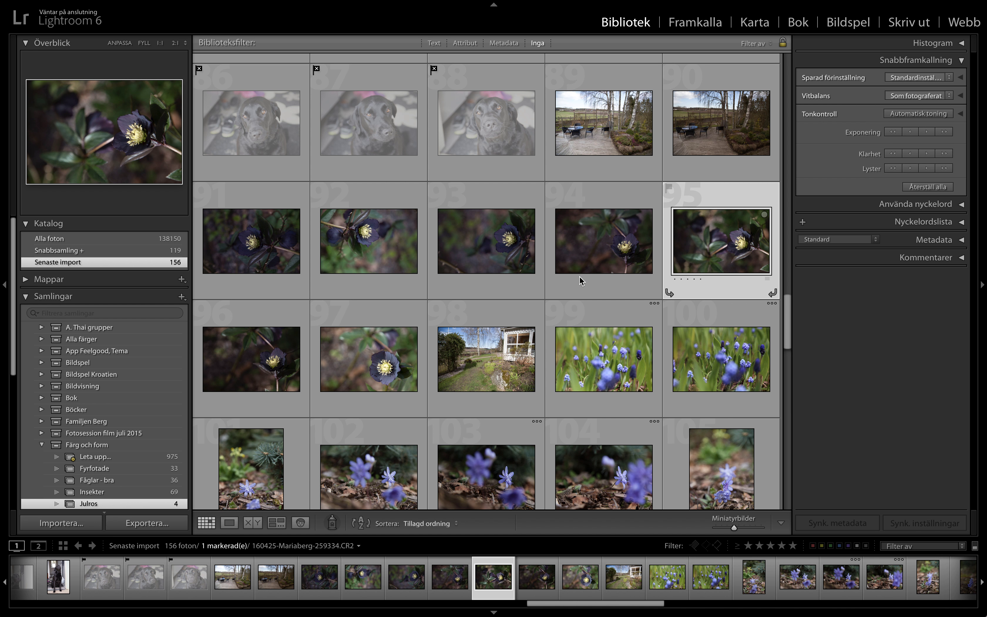
# - Drag hellebore photo 95 into Julros, browse the 48-photo Landskap collection, then reopen Julros
pyautogui.moveTo(581, 281); pyautogui.dragTo(130, 507)
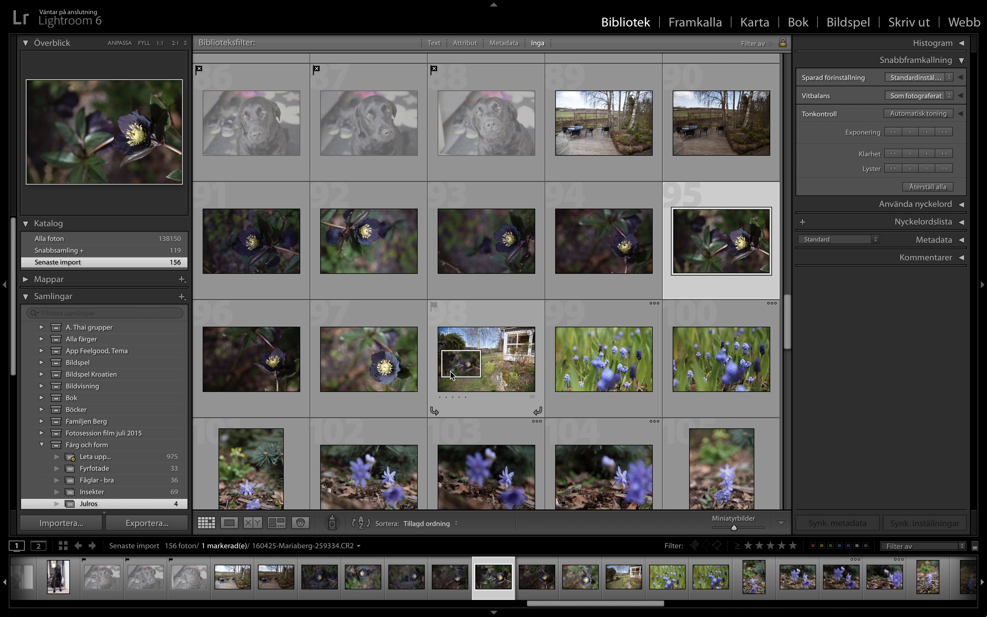
pyautogui.click(130, 503)
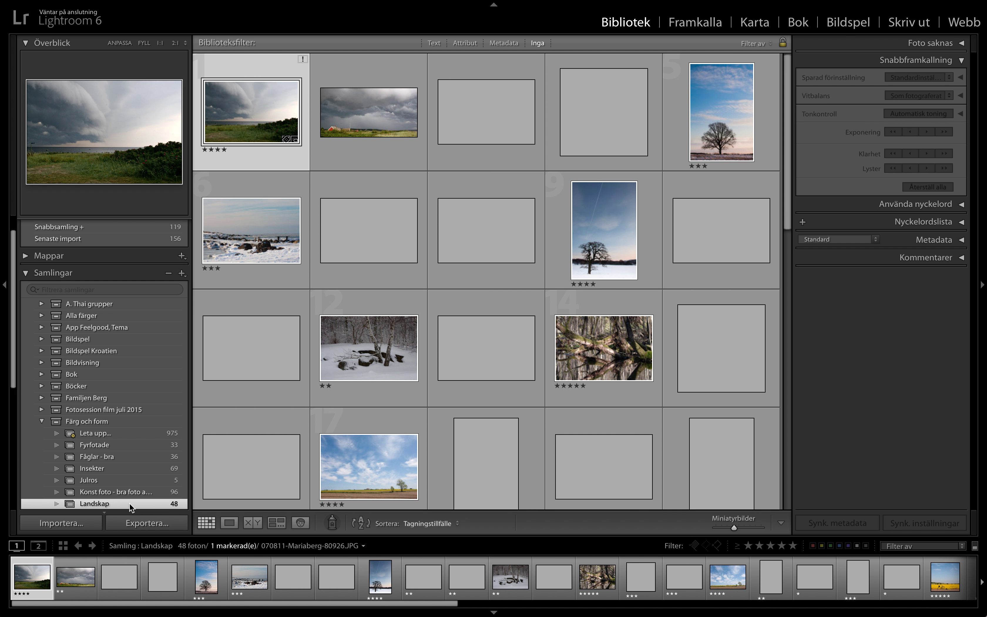
pyautogui.scroll(-3, 458, 354)
pyautogui.scroll(-5, 458, 354)
pyautogui.scroll(-7, 458, 354)
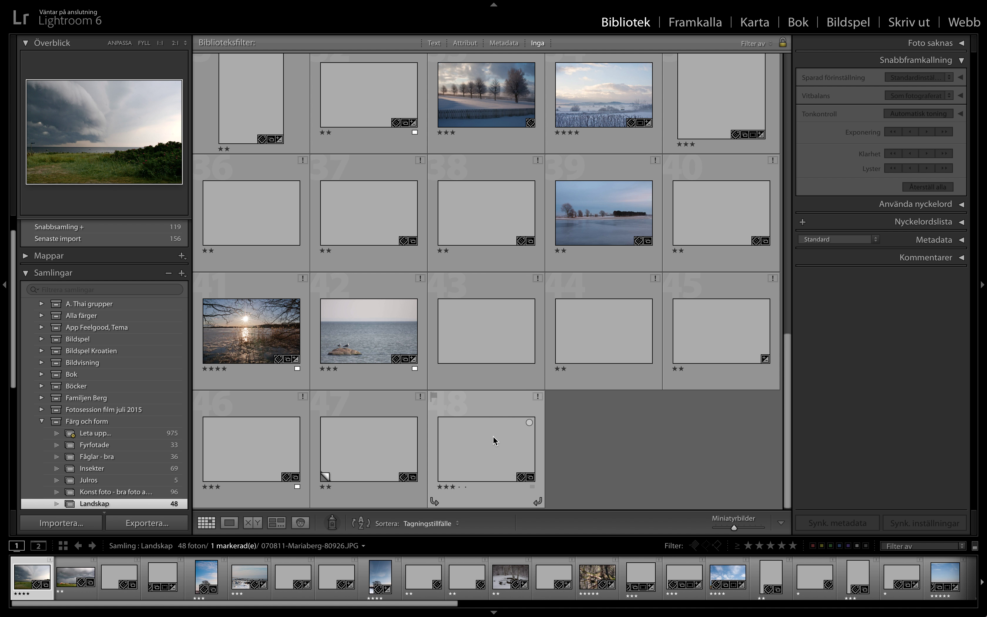
pyautogui.scroll(5, 493, 440)
pyautogui.scroll(5, 493, 440)
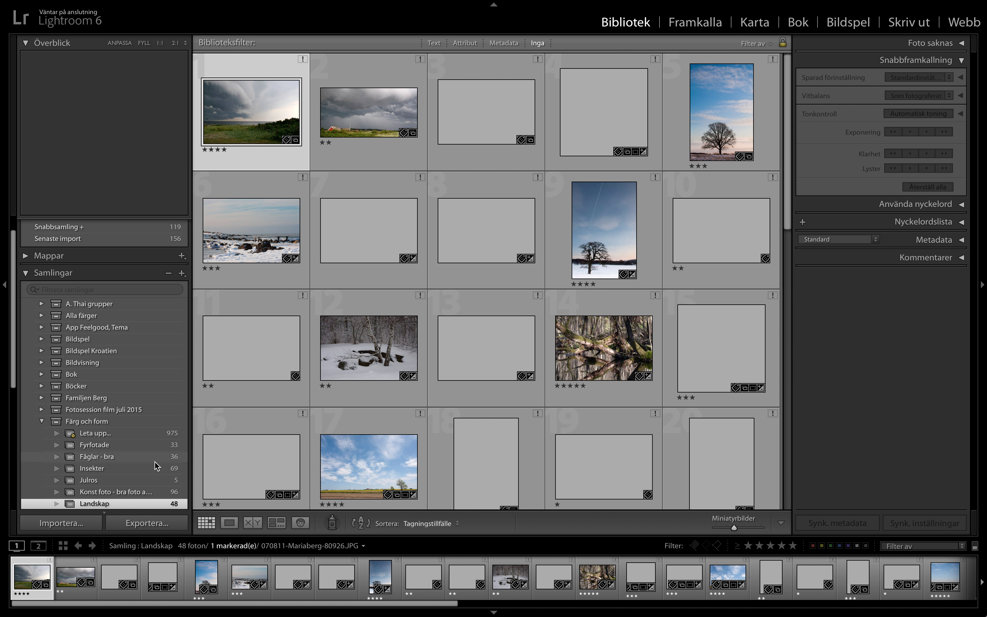
pyautogui.click(154, 484)
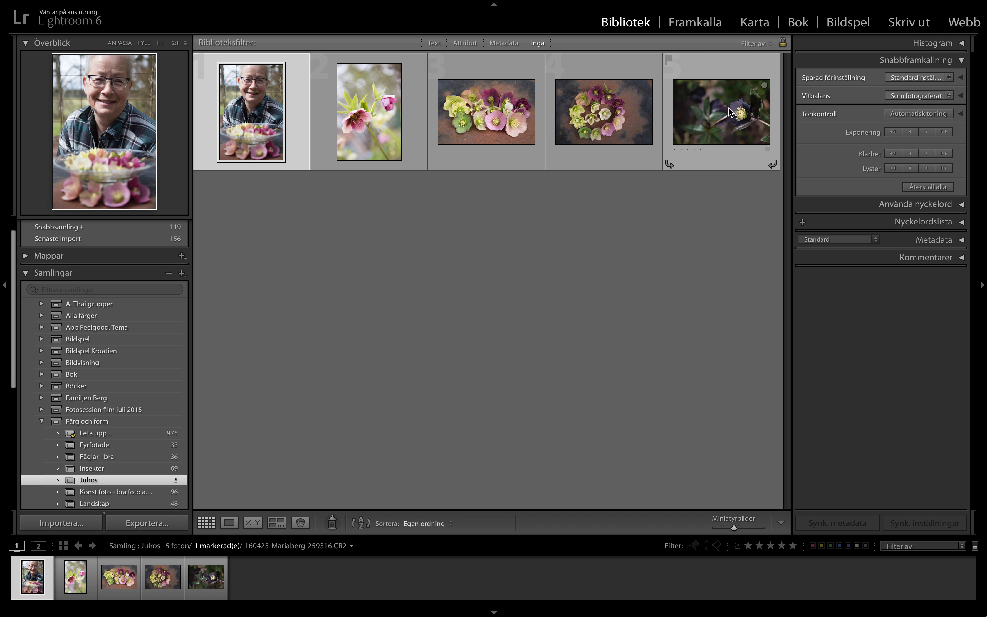
# - Drag the dark hellebore thumbnail from last place to third in Julros's custom order
pyautogui.moveTo(730, 109); pyautogui.dragTo(452, 105)
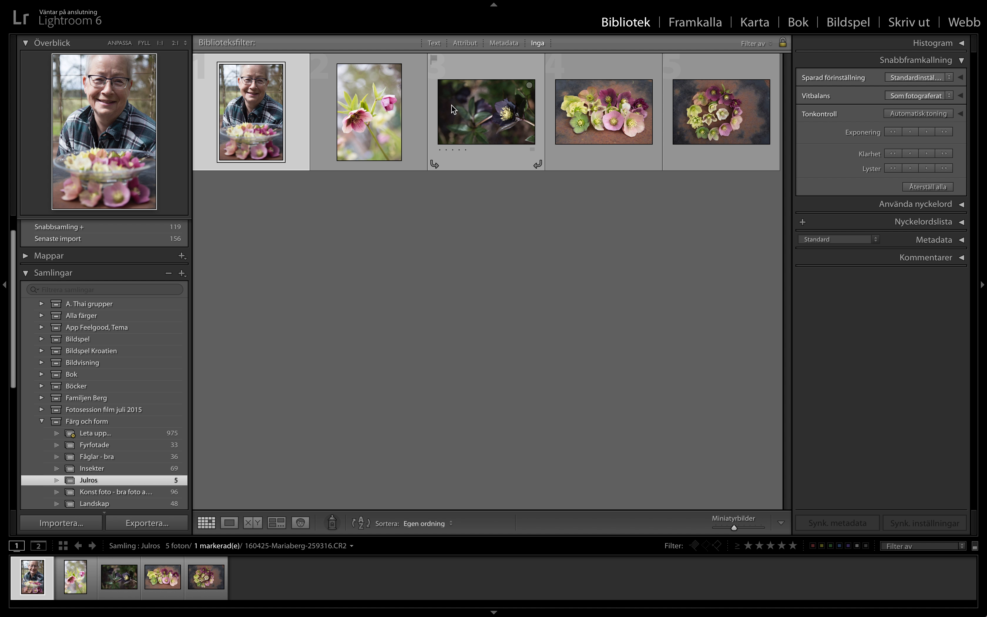
pyautogui.moveTo(454, 108)
pyautogui.mouseDown()
pyautogui.moveTo(548, 119)
pyautogui.moveTo(480, 120)
pyautogui.mouseUp()
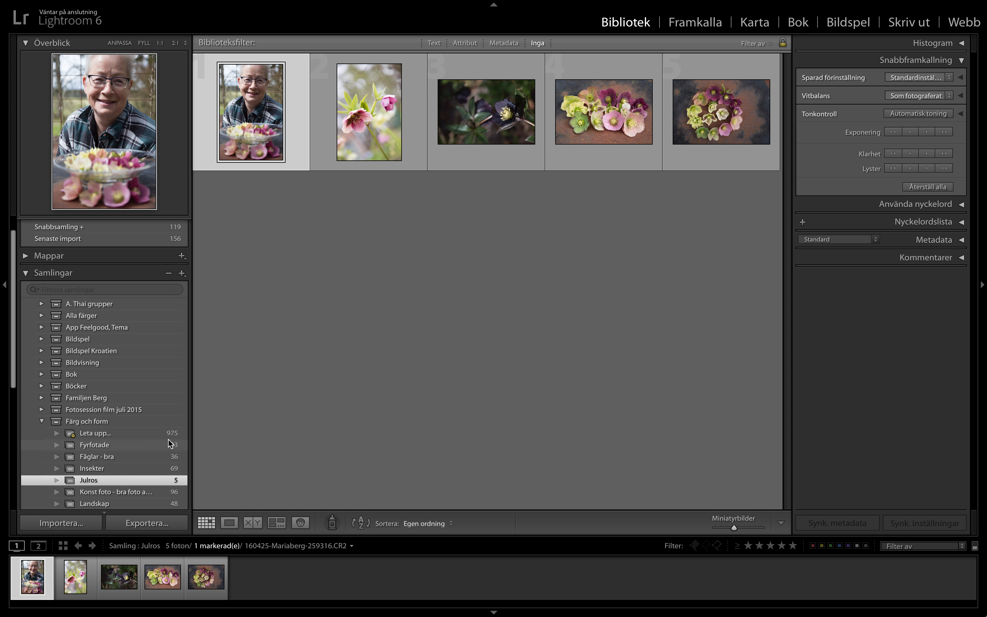
# - Return to the Senaste import's 156 photos and scroll to the black-dog lawn shots (101–115)
pyautogui.moveTo(116, 446)
pyautogui.click(147, 240)
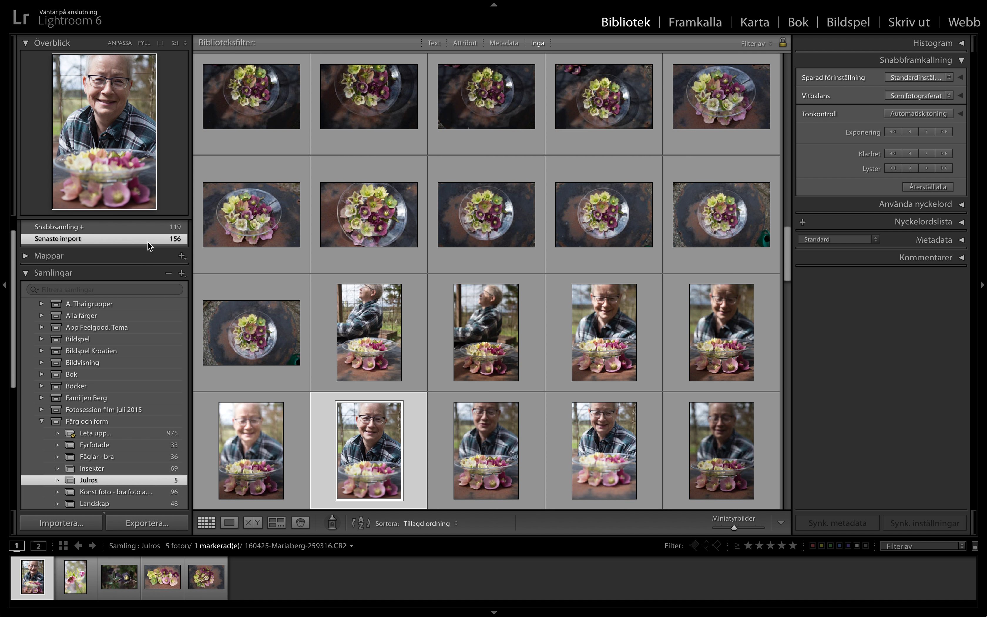
pyautogui.scroll(-10, 655, 388)
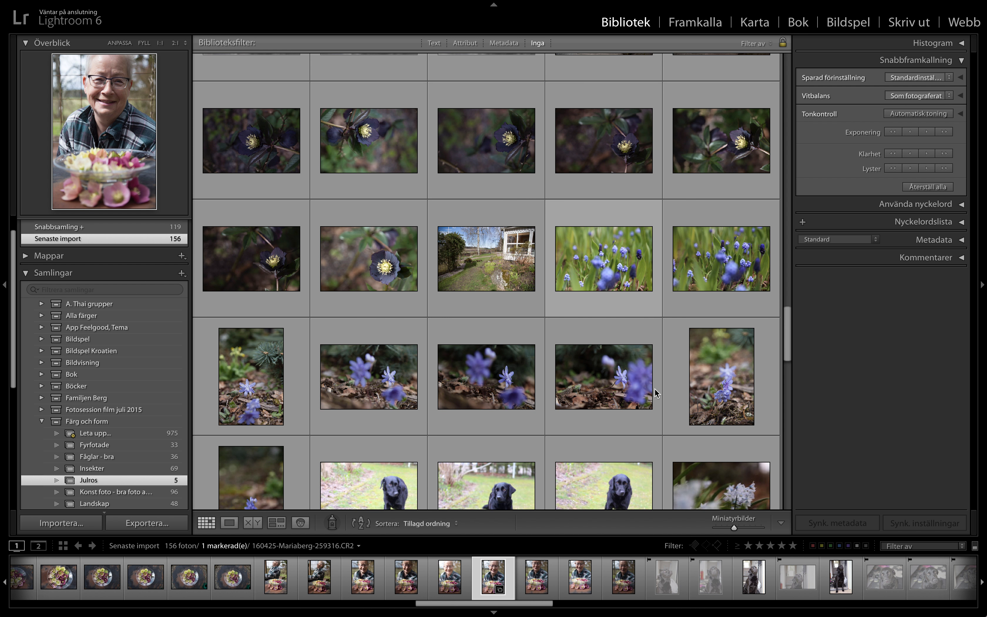
pyautogui.scroll(4, 655, 388)
pyautogui.scroll(2, 654, 388)
pyautogui.scroll(1, 655, 388)
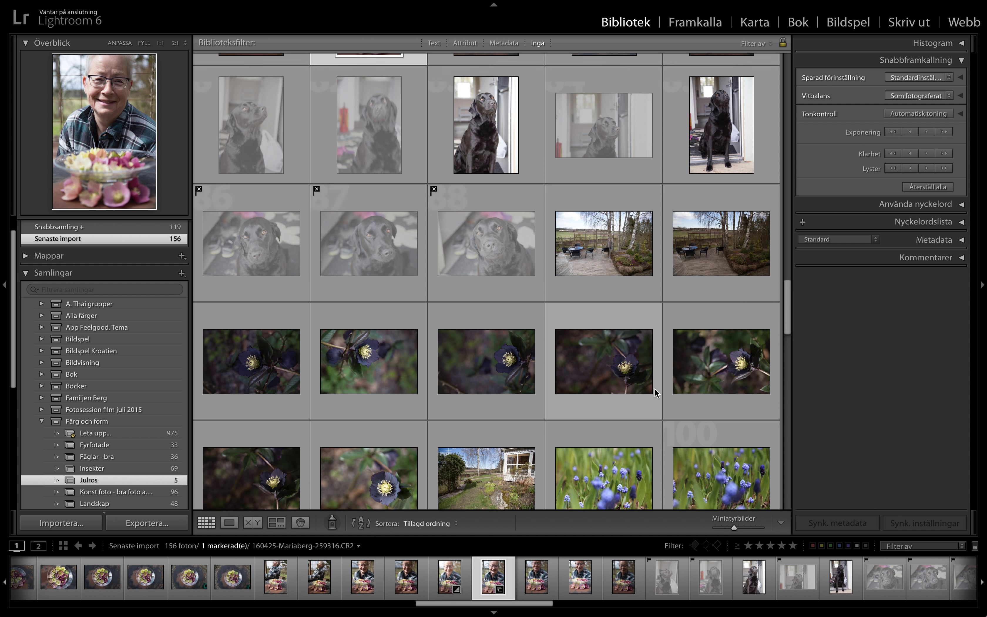
pyautogui.scroll(1, 655, 389)
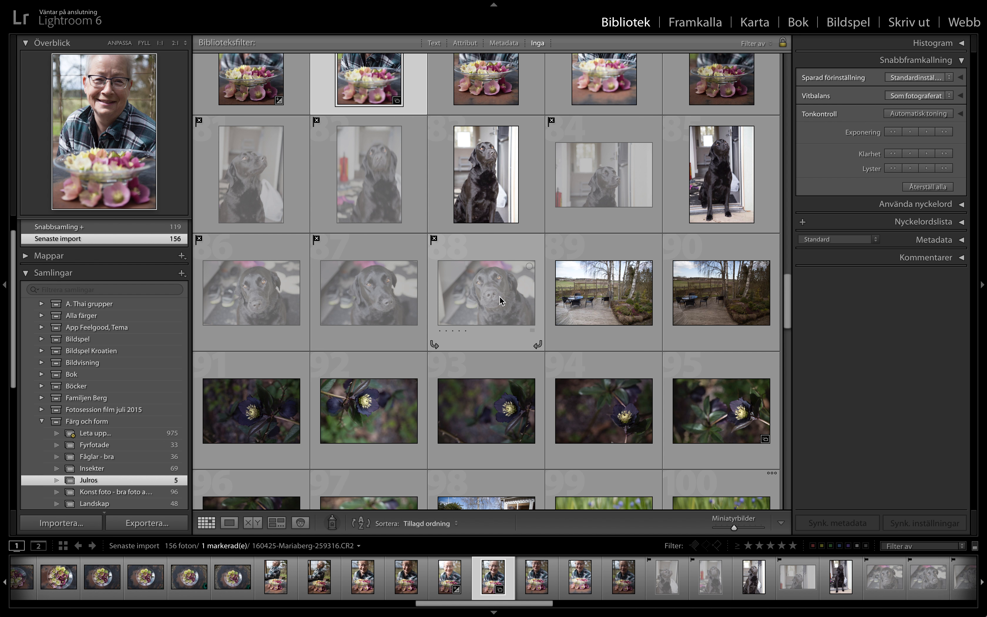
pyautogui.scroll(-2, 564, 310)
pyautogui.scroll(-3, 564, 310)
pyautogui.scroll(-3, 564, 310)
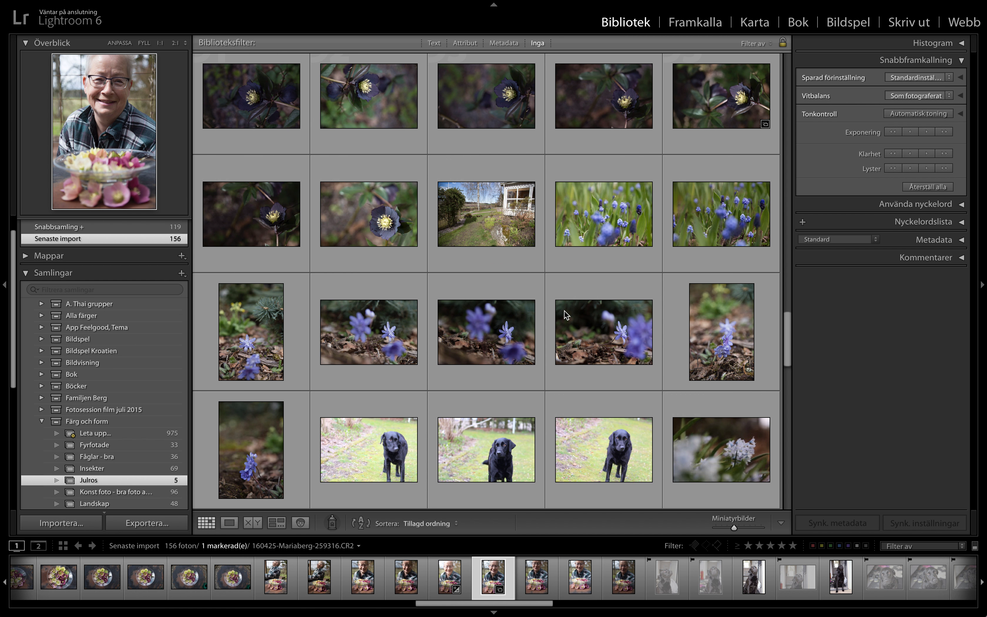
pyautogui.scroll(-3, 564, 311)
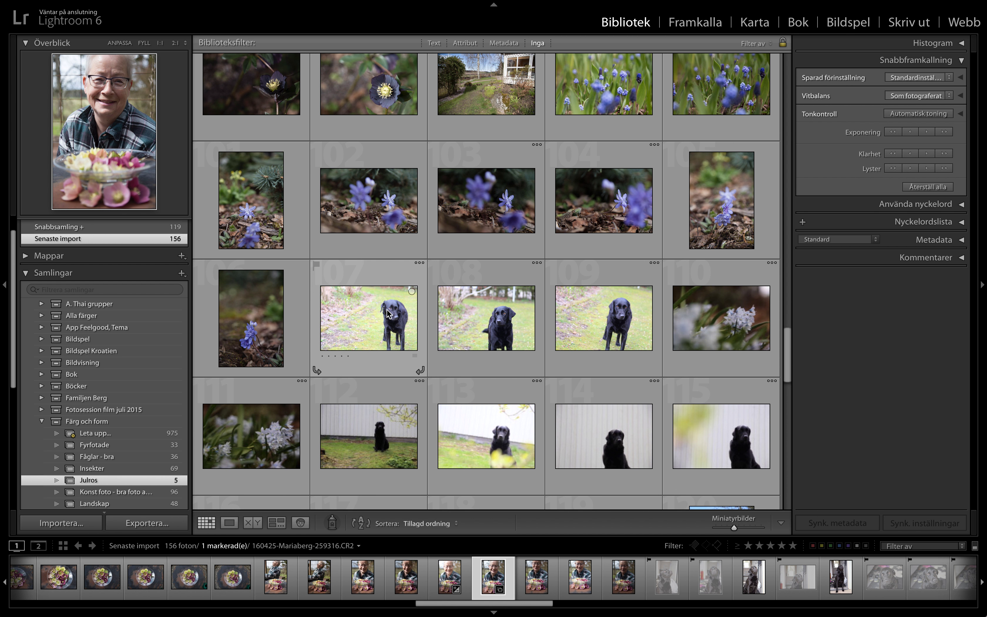
# - Open black dog photo 107, rate a dog shot 3 stars, reject the next, then return to Grid
pyautogui.doubleClick(387, 308)
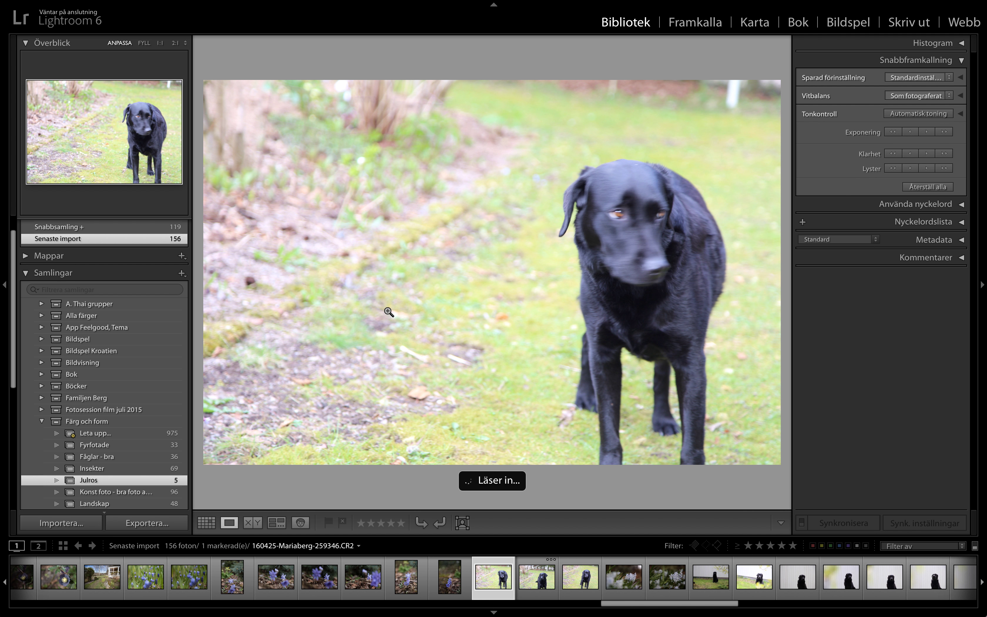
pyautogui.press('x')
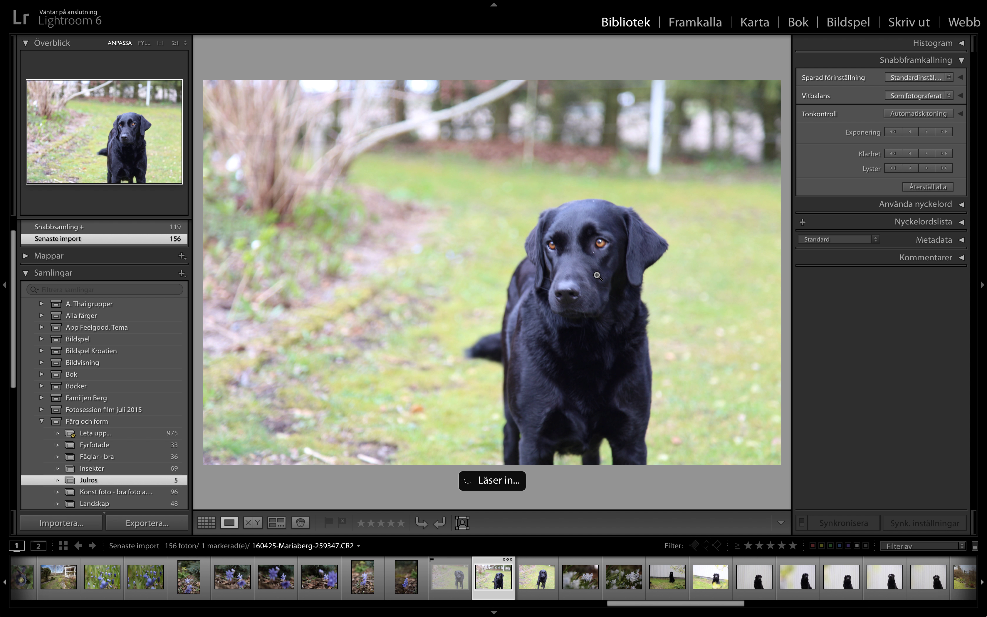
pyautogui.press('3')
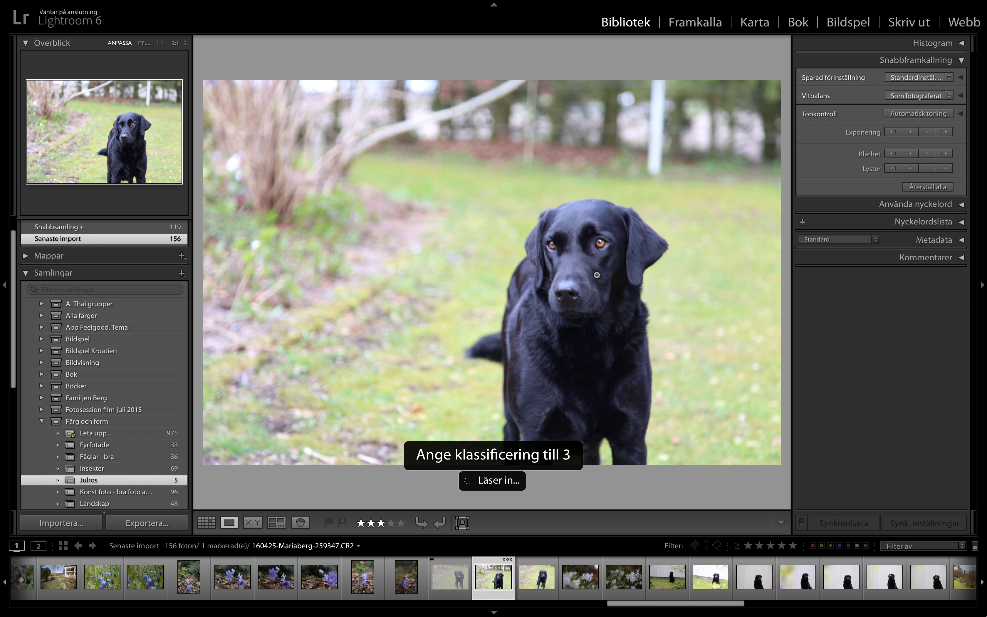
pyautogui.press('Right')
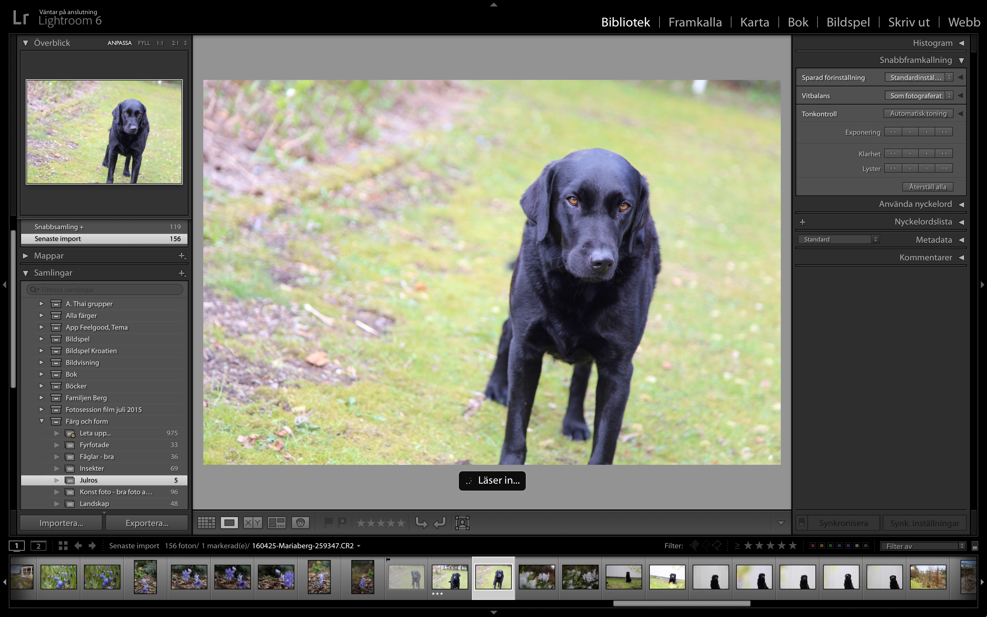
pyautogui.press('x')
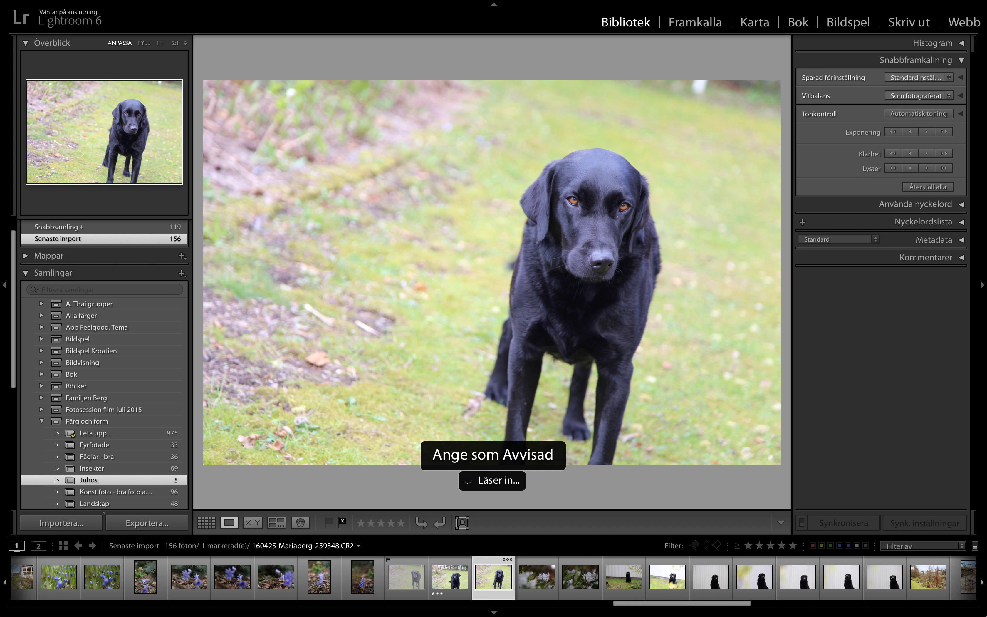
pyautogui.press('Right')
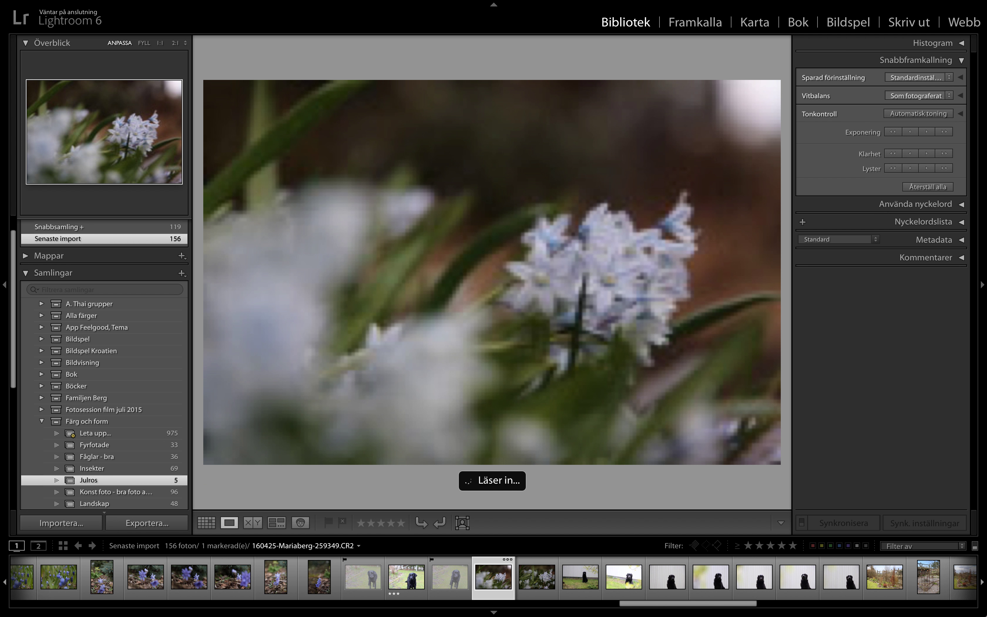
pyautogui.press('g')
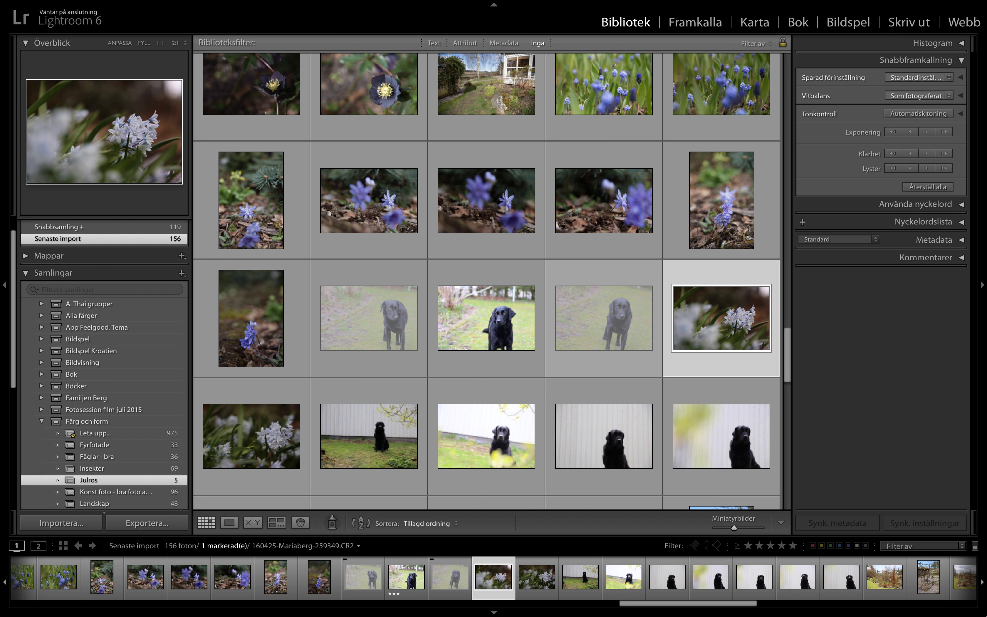
# - Reject sitting-dog photo 112, give the next shot one star, and reject the following two
pyautogui.scroll(-2, 509, 270)
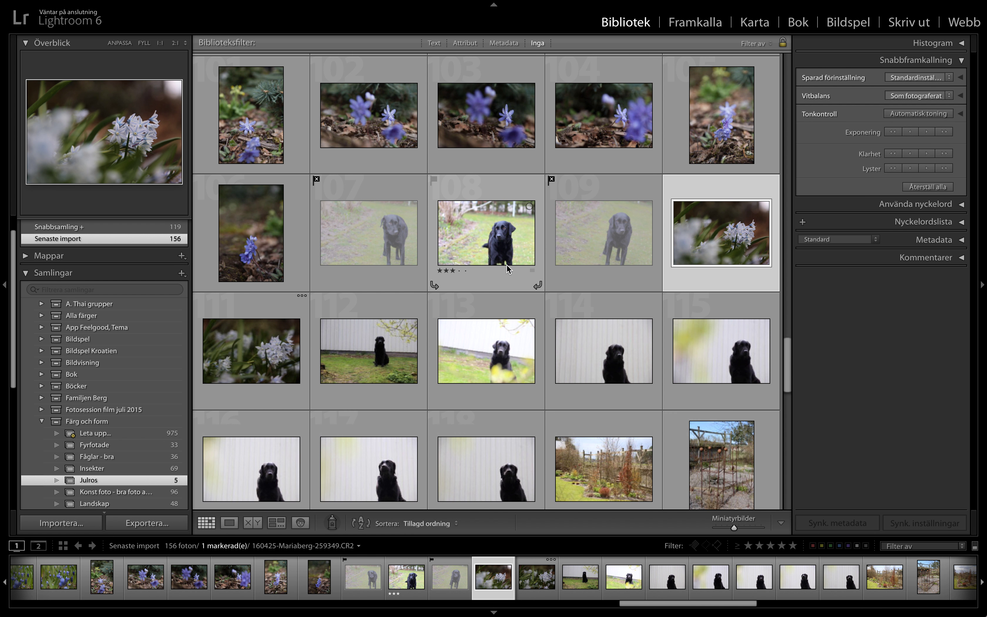
pyautogui.doubleClick(386, 353)
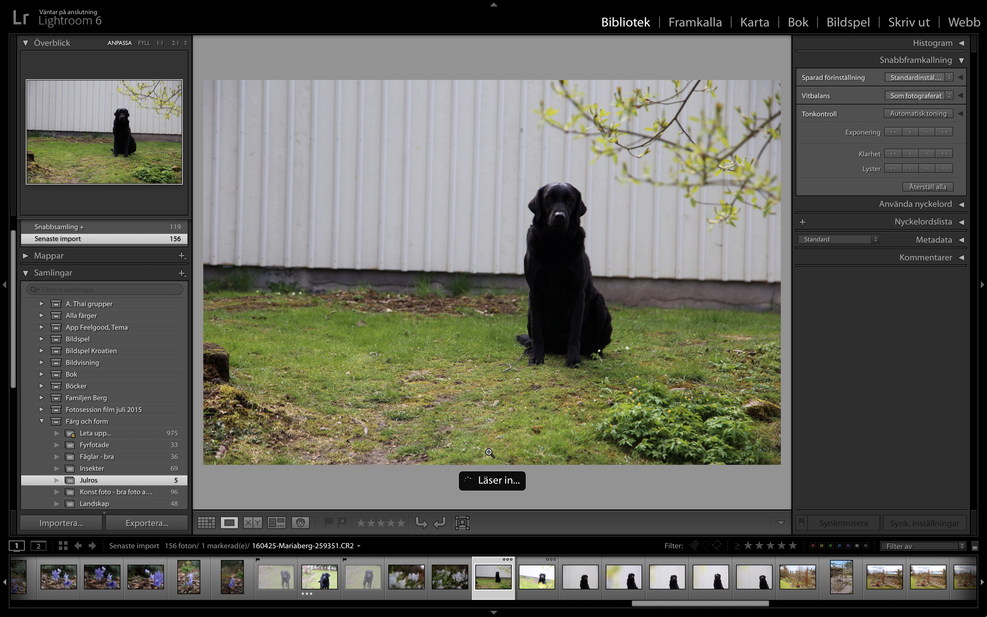
pyautogui.press('x')
pyautogui.press('Right')
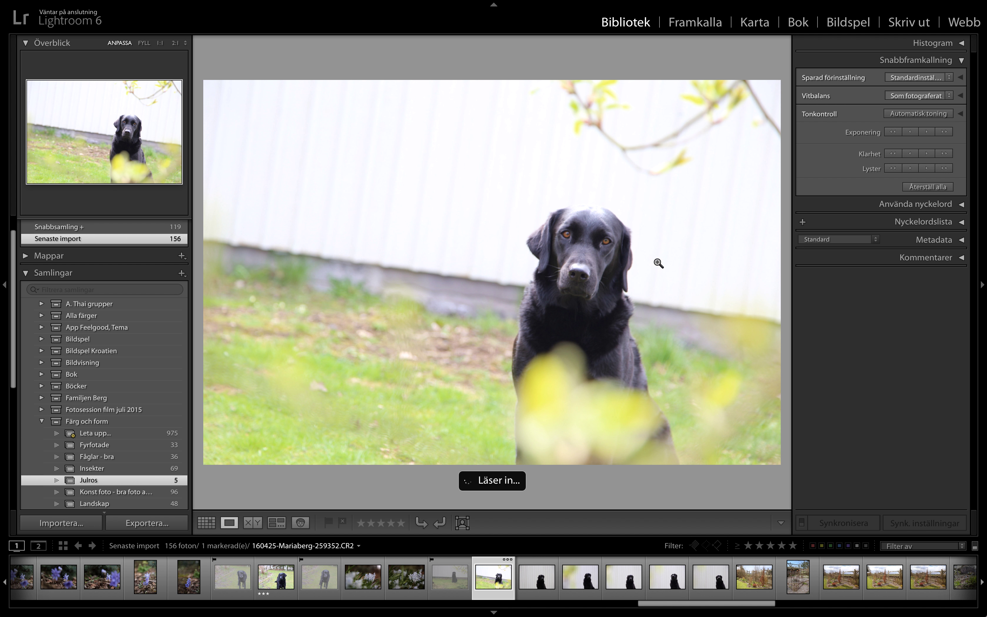
pyautogui.press('1')
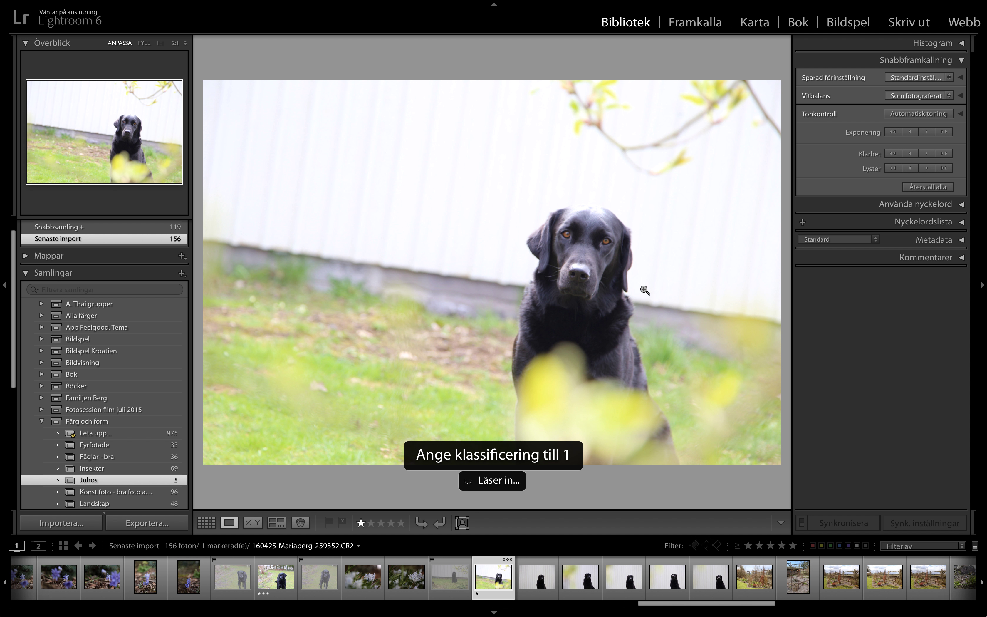
pyautogui.press('Right')
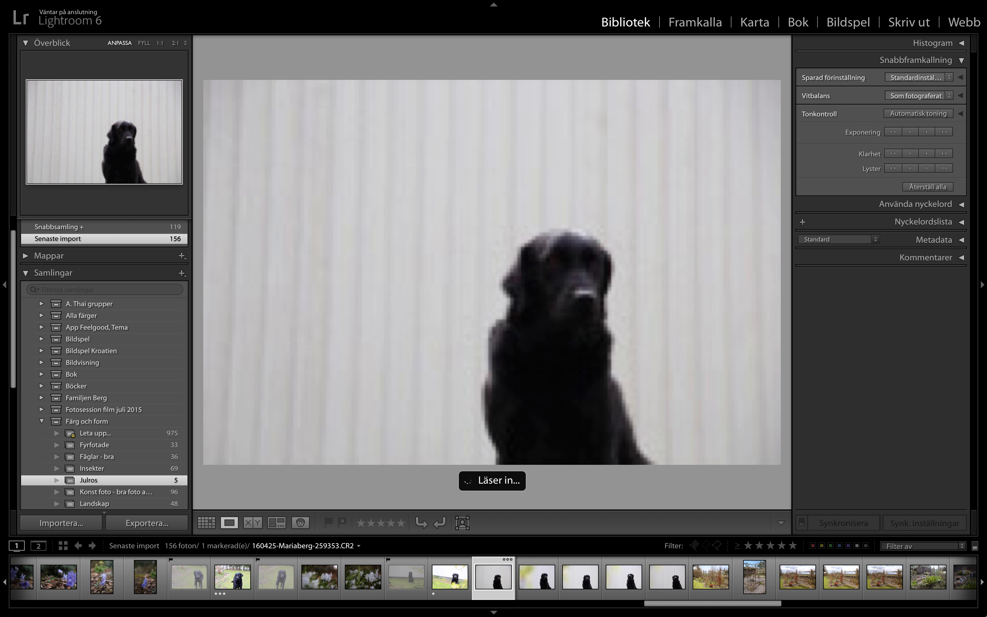
pyautogui.press('x')
pyautogui.press('Right')
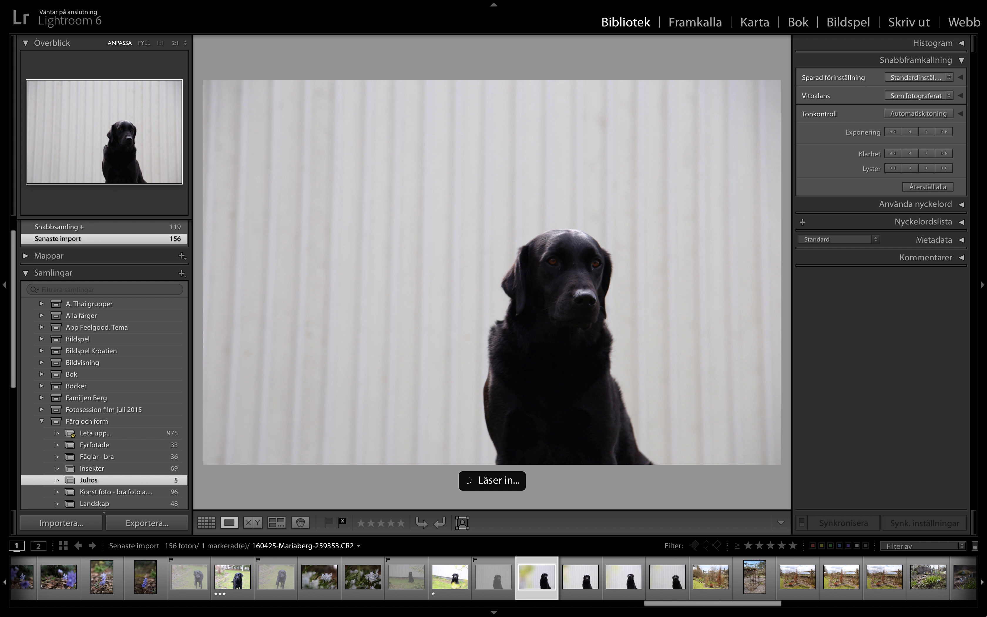
pyautogui.press('x')
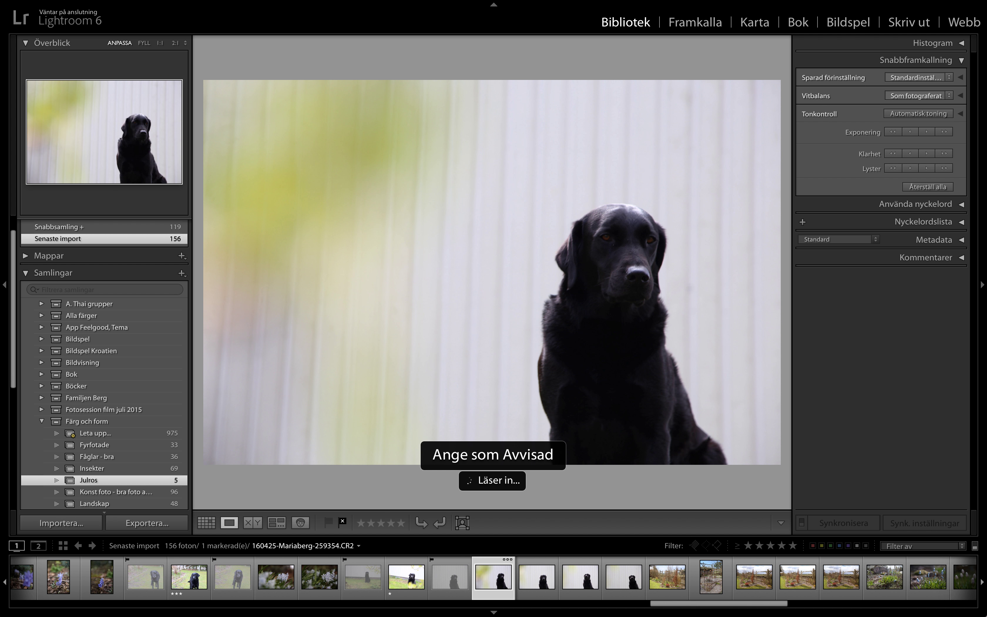
pyautogui.press('Right')
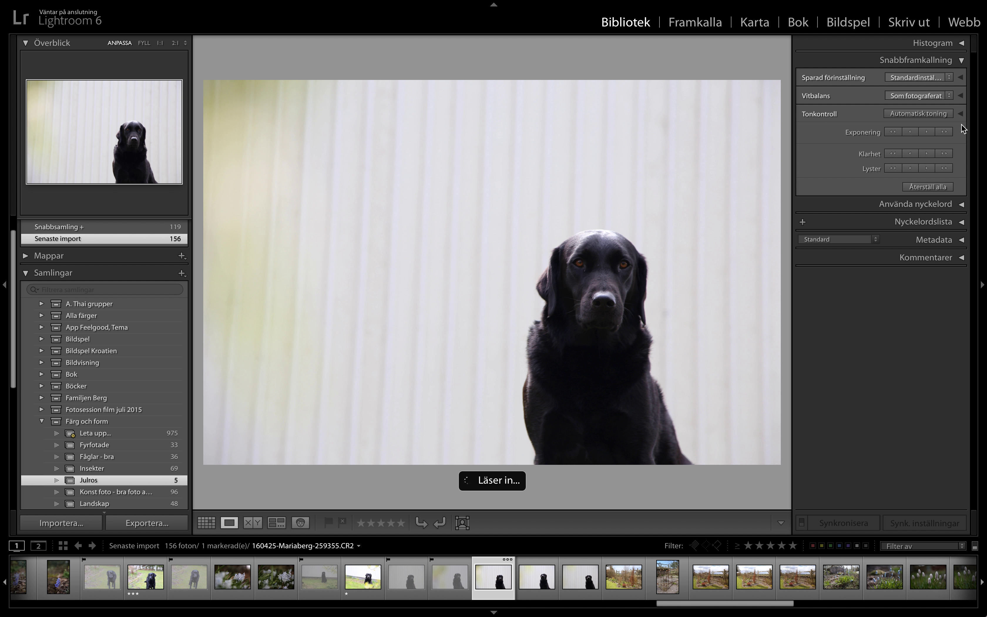
# - Brighten a dog shot with Quick Develop, rate it one star, and reject the next two
pyautogui.click(948, 132)
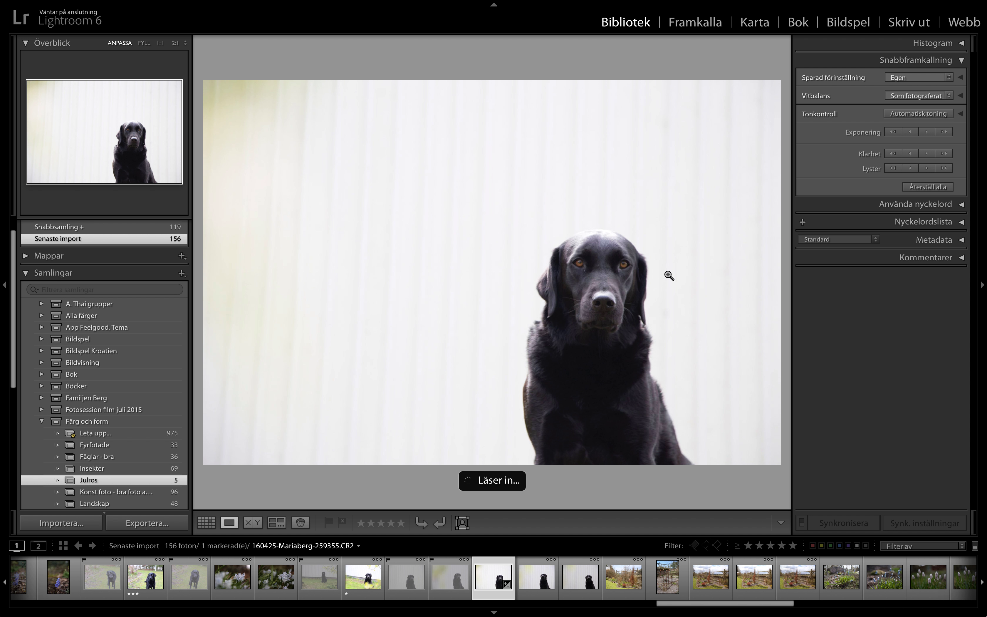
pyautogui.press('1')
pyautogui.press('Right')
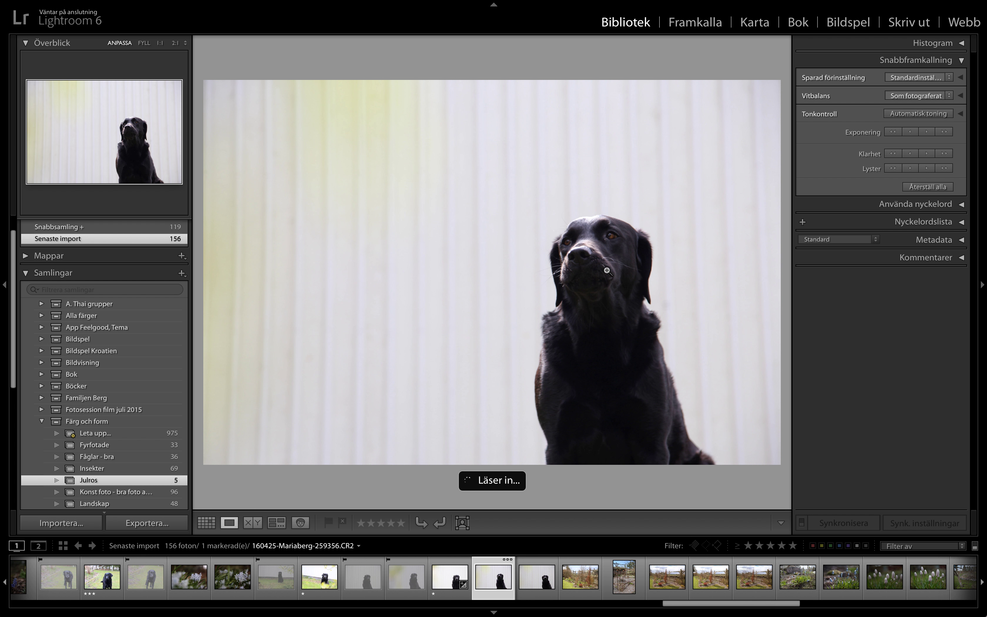
pyautogui.press('x')
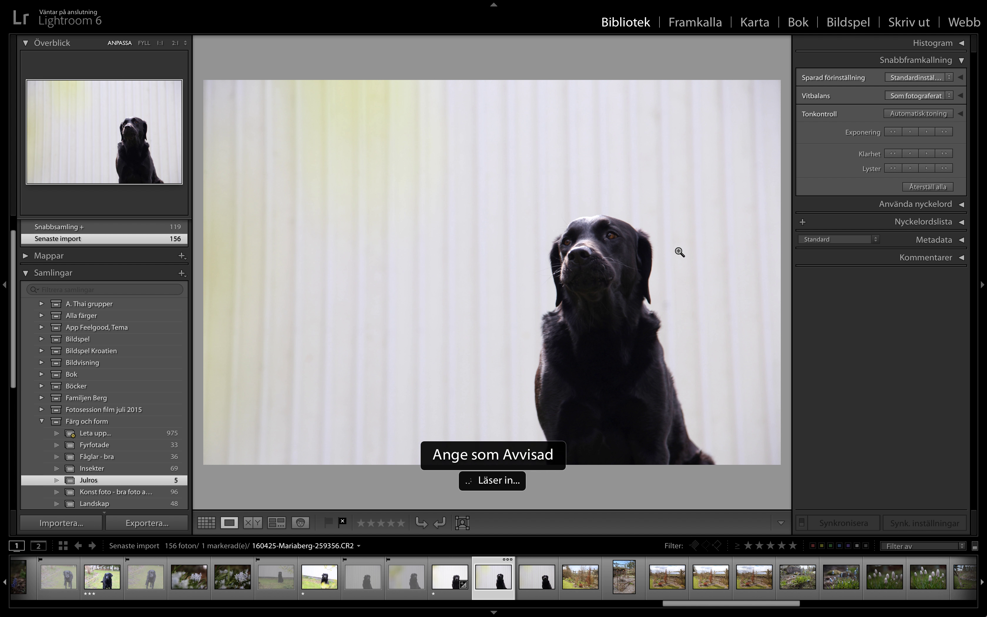
pyautogui.press('Right')
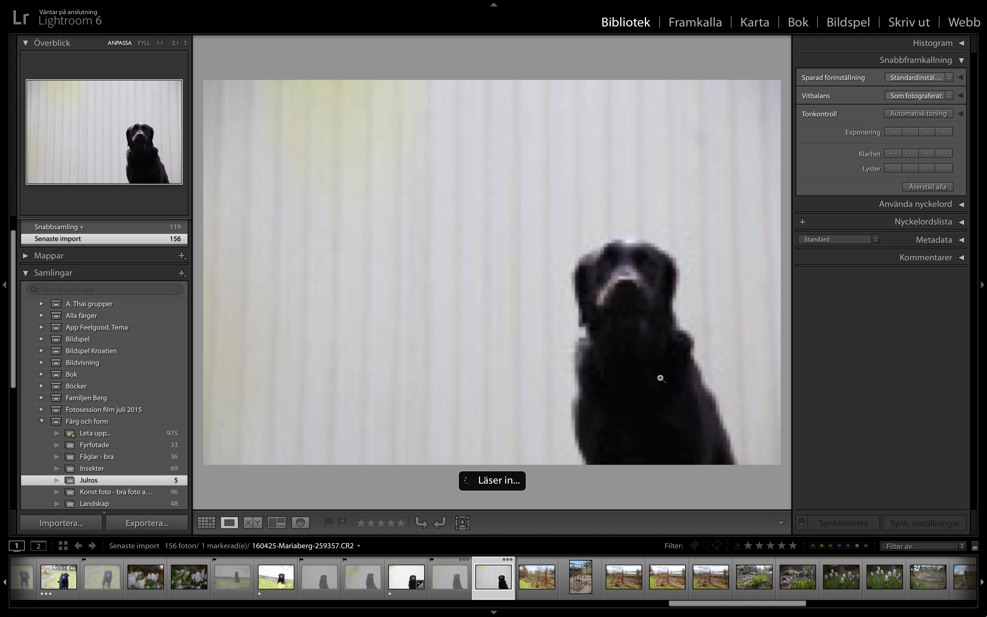
pyautogui.press('x')
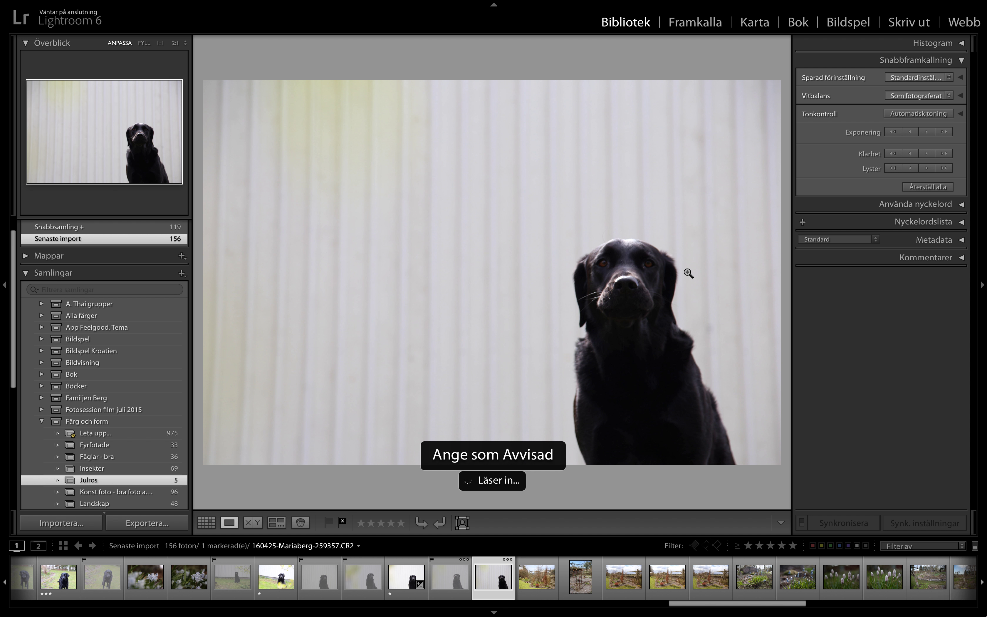
pyautogui.press('Right')
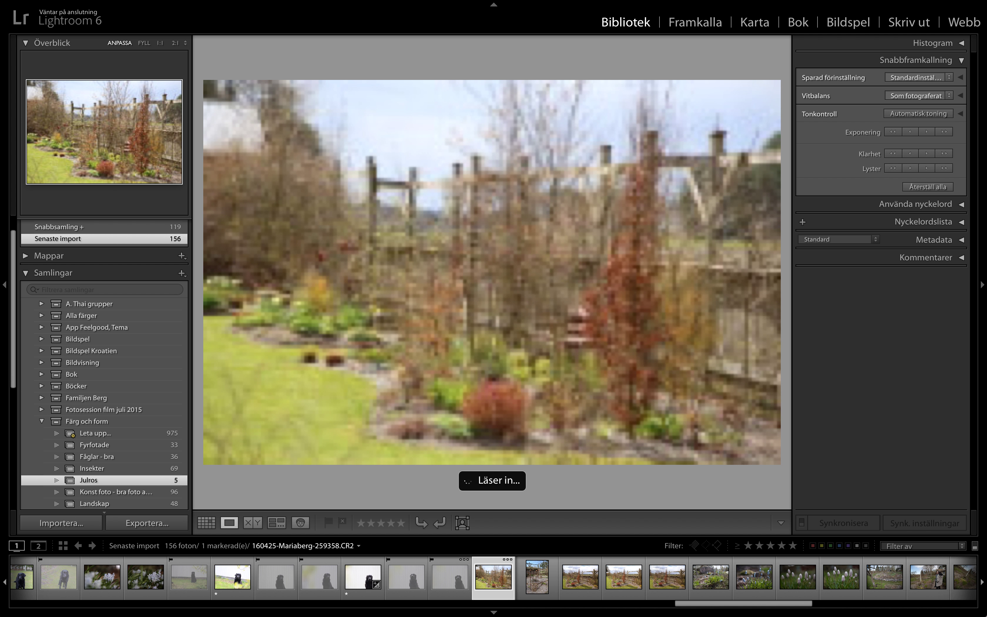
# - Show index numbers, flags and stars on grid thumbnails, then filter to rejected photos only
pyautogui.press('g')
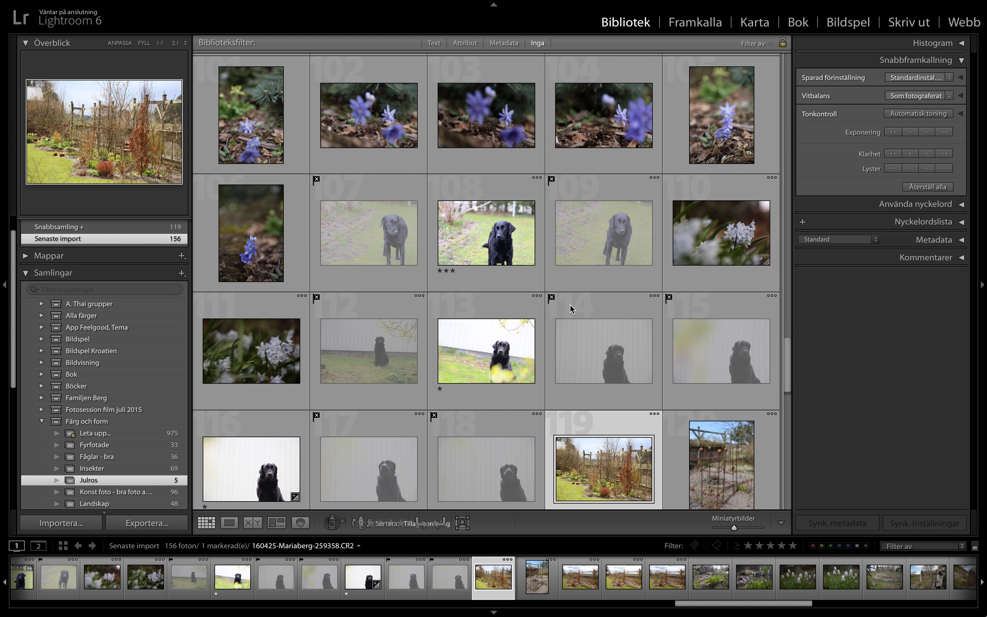
pyautogui.scroll(-1, 558, 312)
pyautogui.press('j')
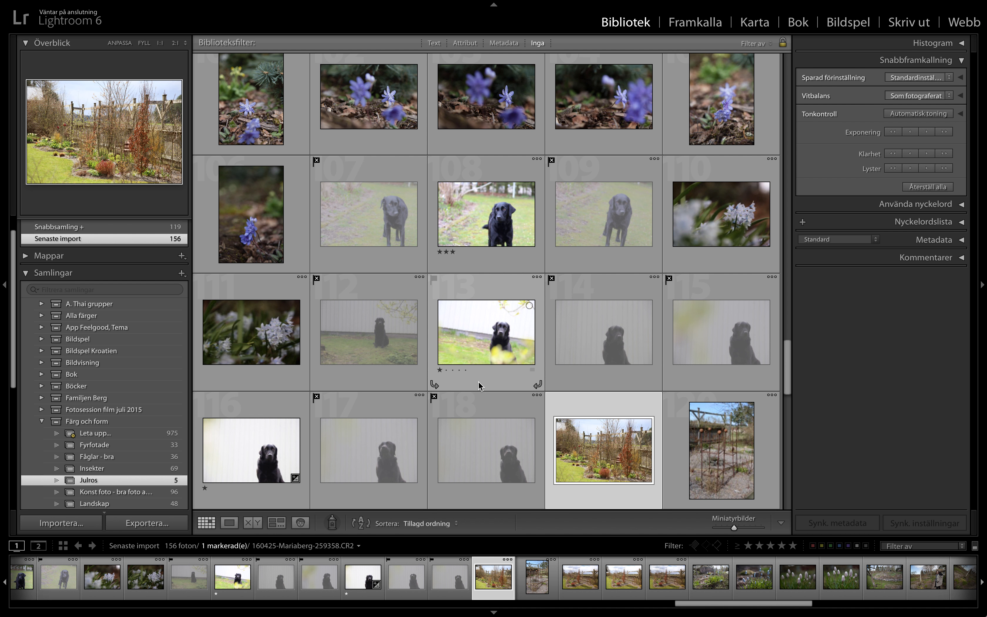
pyautogui.scroll(-1, 478, 381)
pyautogui.scroll(-1, 480, 385)
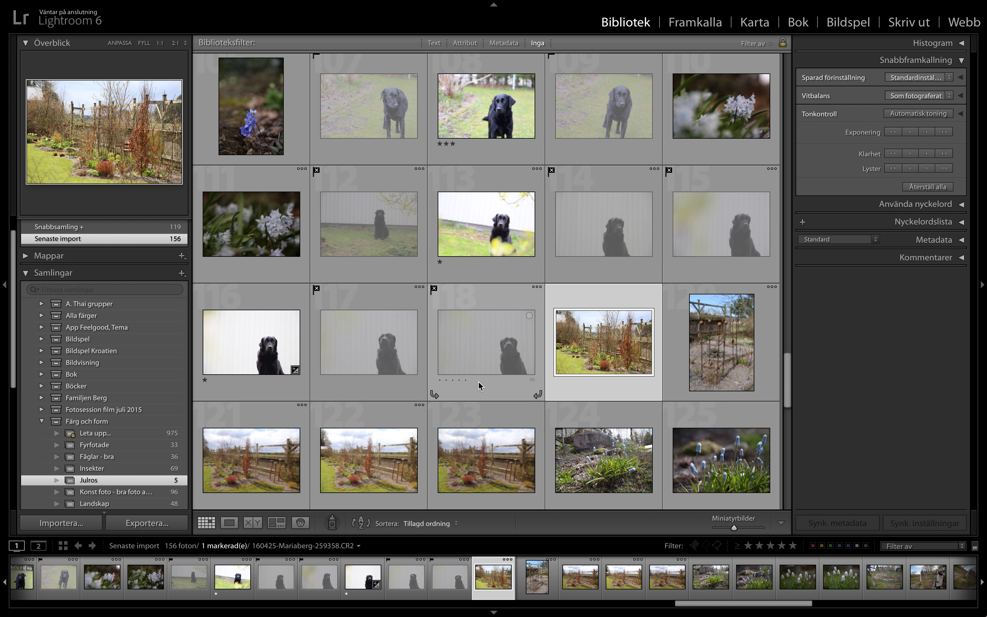
pyautogui.scroll(3, 478, 382)
pyautogui.scroll(2, 479, 384)
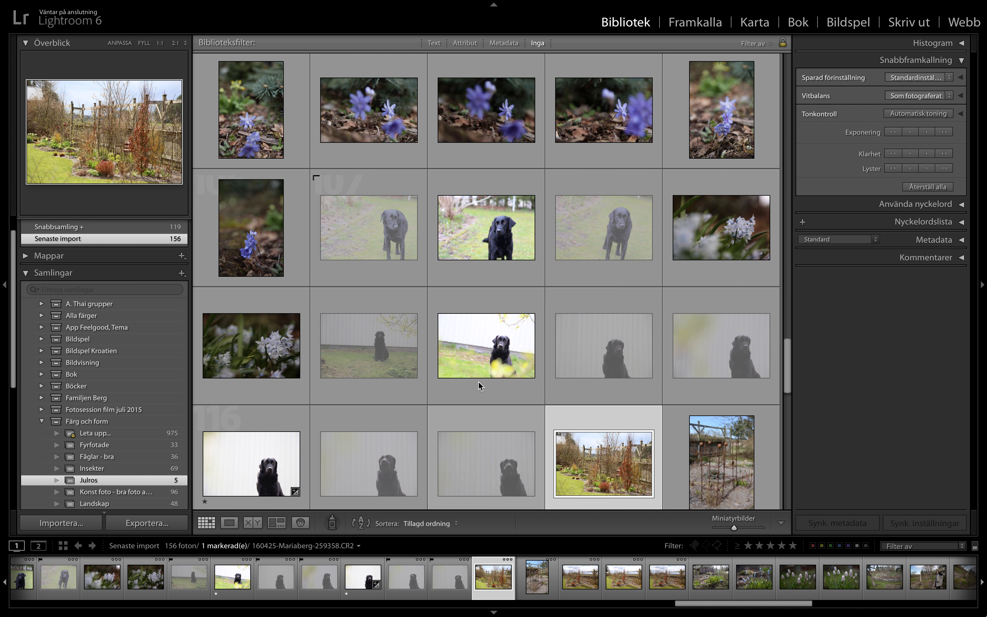
pyautogui.scroll(3, 480, 384)
pyautogui.scroll(5, 479, 381)
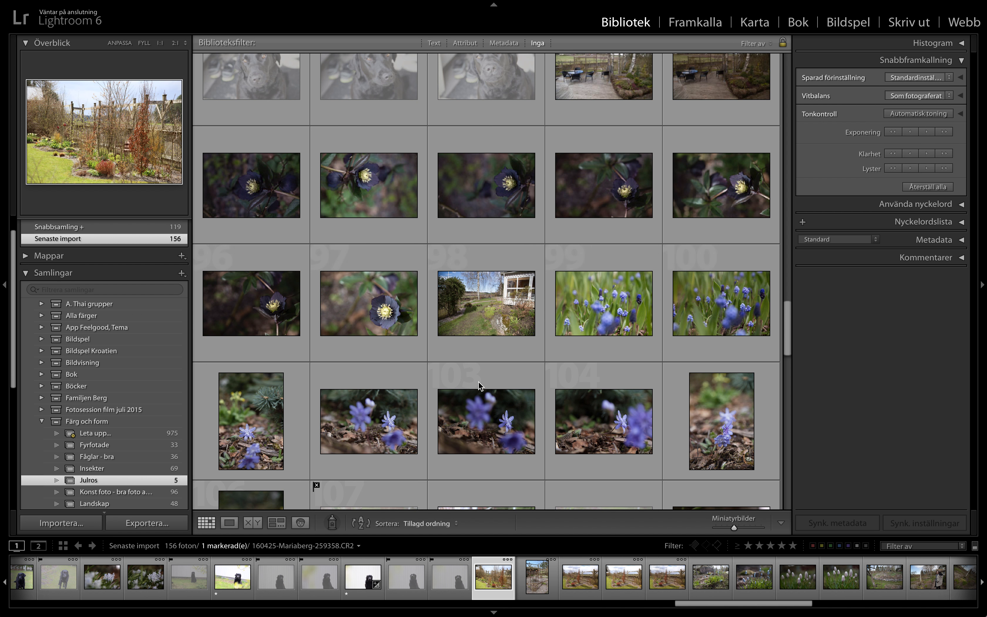
pyautogui.scroll(2, 478, 381)
pyautogui.scroll(3, 478, 381)
pyautogui.moveTo(486, 360)
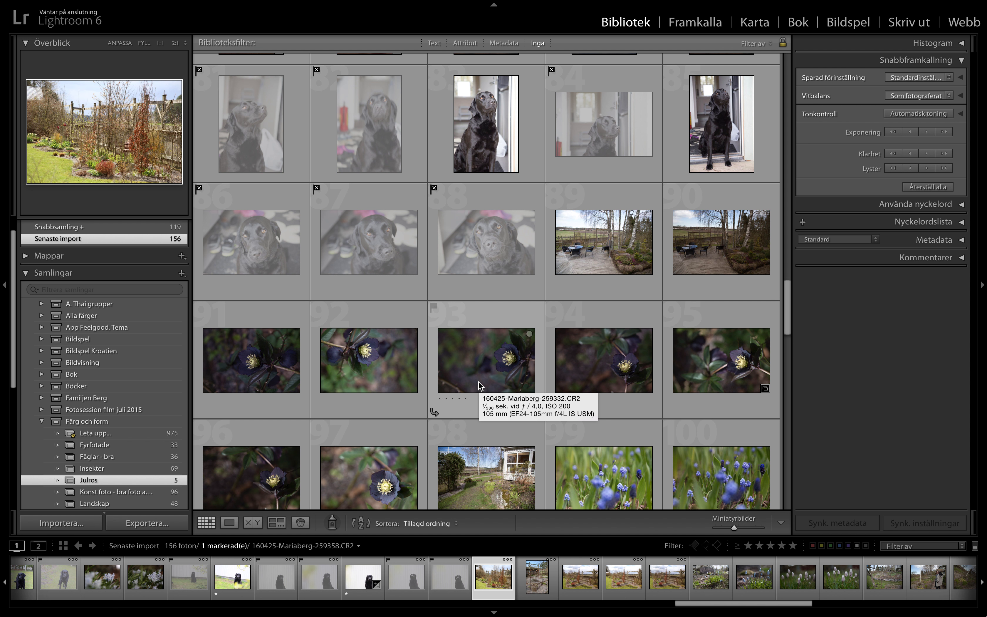
pyautogui.hotkey('ctrl', 'alt', '3')
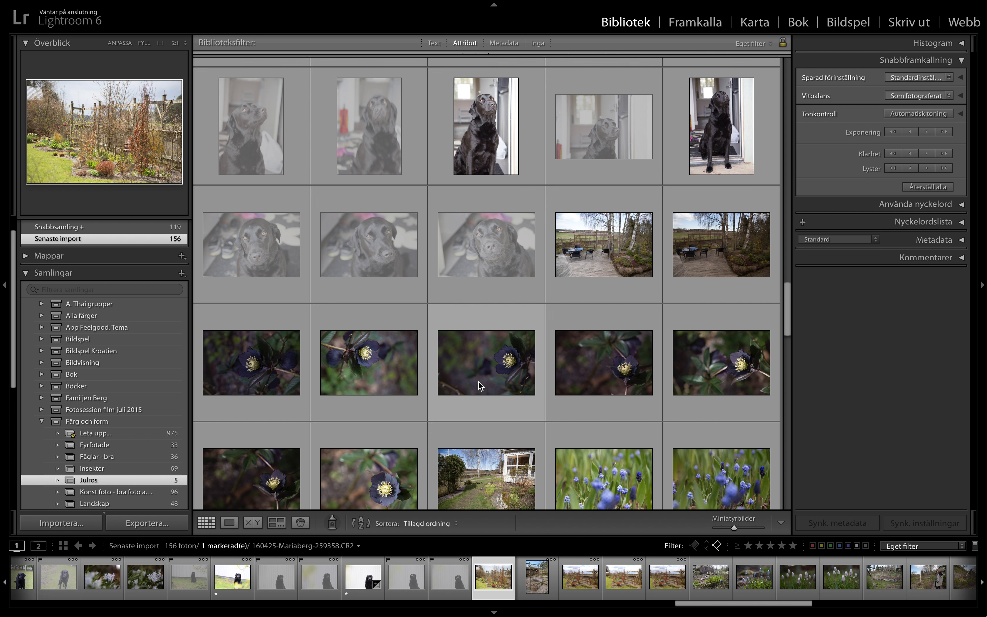
# - Delete the 13 rejected photos from disk ('Ta bort från disk') and turn the library filter off
pyautogui.hotkey('ctrl', 'BackSpace')
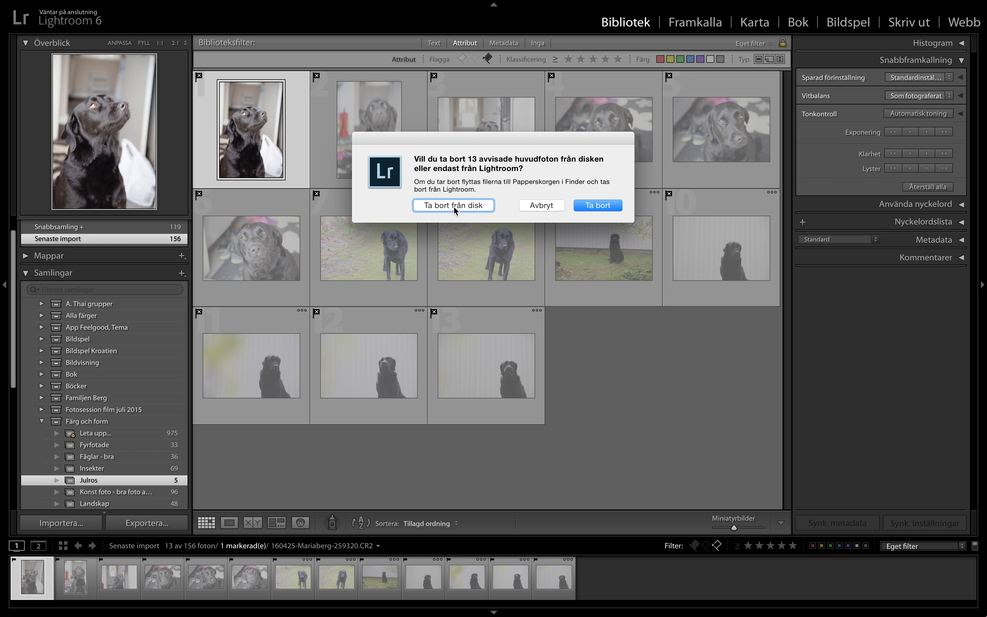
pyautogui.click(454, 206)
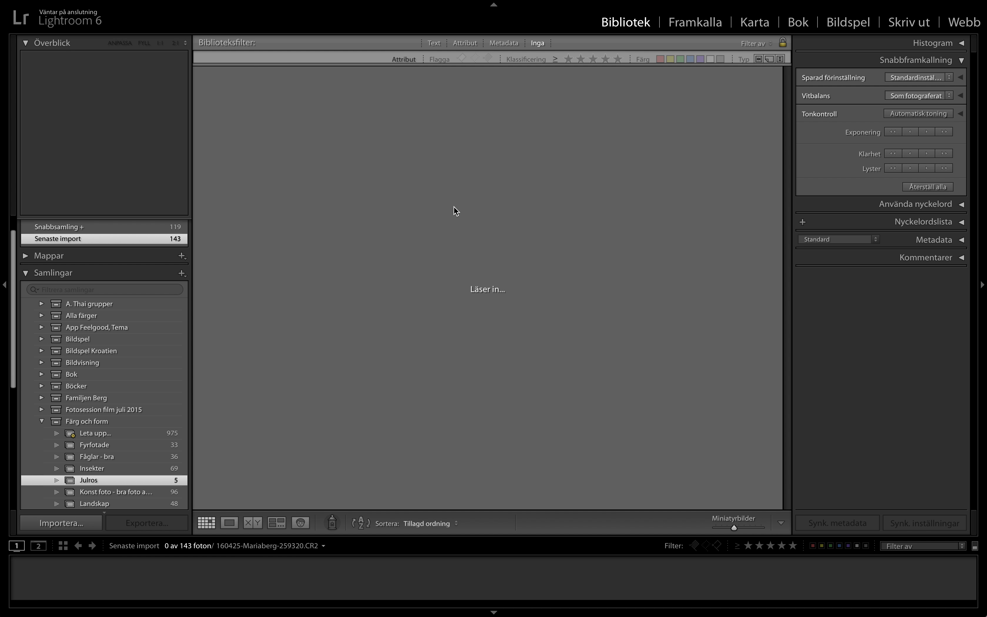
pyautogui.hotkey('ctrl', 'l')
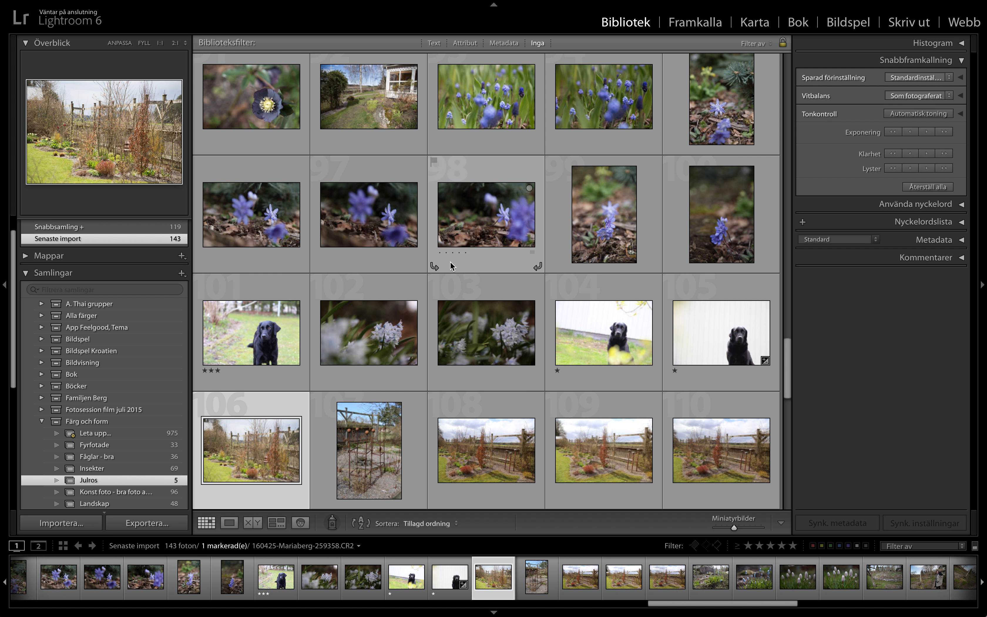
# - Add sitting dog photos 81 and 82 to the Quick Collection
pyautogui.scroll(-2, 450, 261)
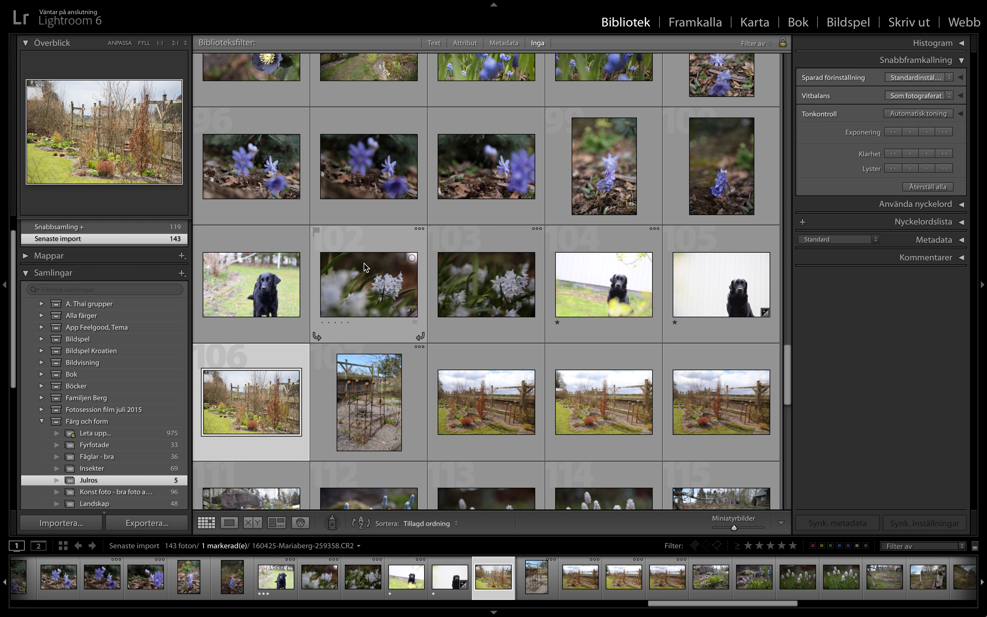
pyautogui.scroll(3, 364, 264)
pyautogui.scroll(2, 364, 264)
pyautogui.scroll(3, 364, 262)
pyautogui.scroll(2, 364, 262)
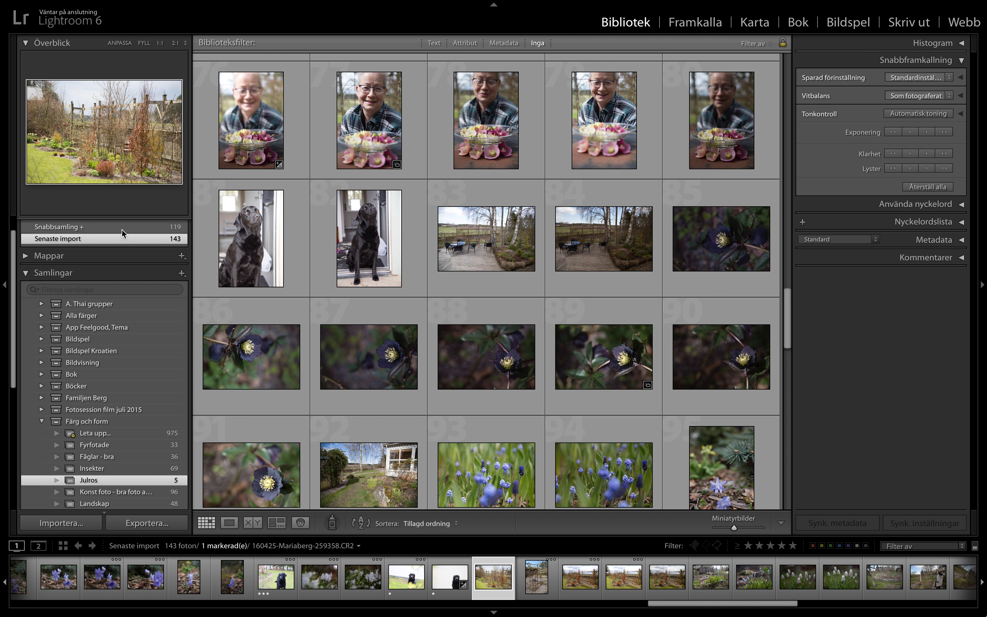
pyautogui.moveTo(251, 239)
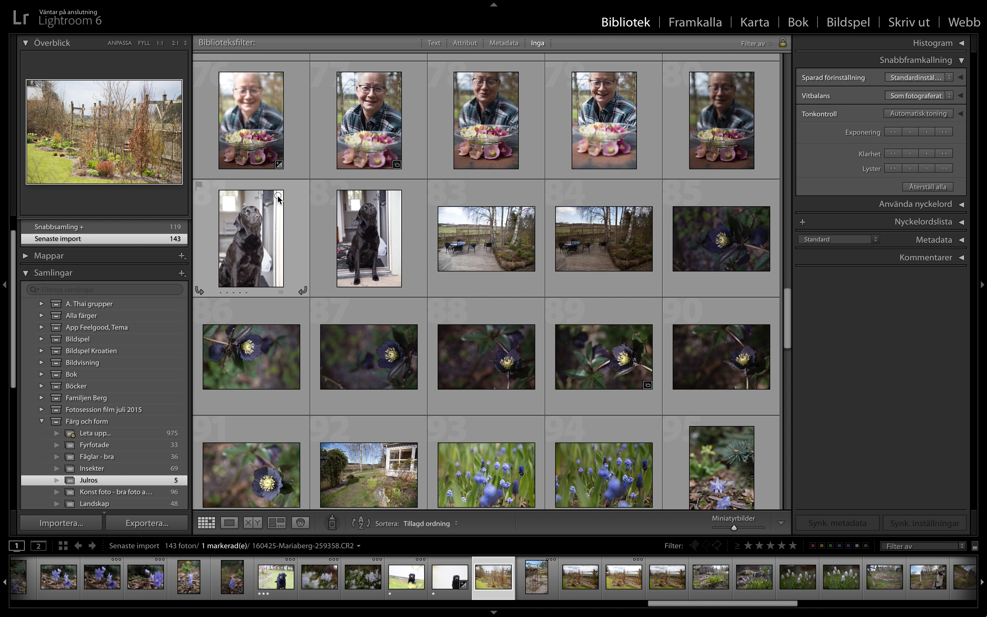
pyautogui.click(278, 196)
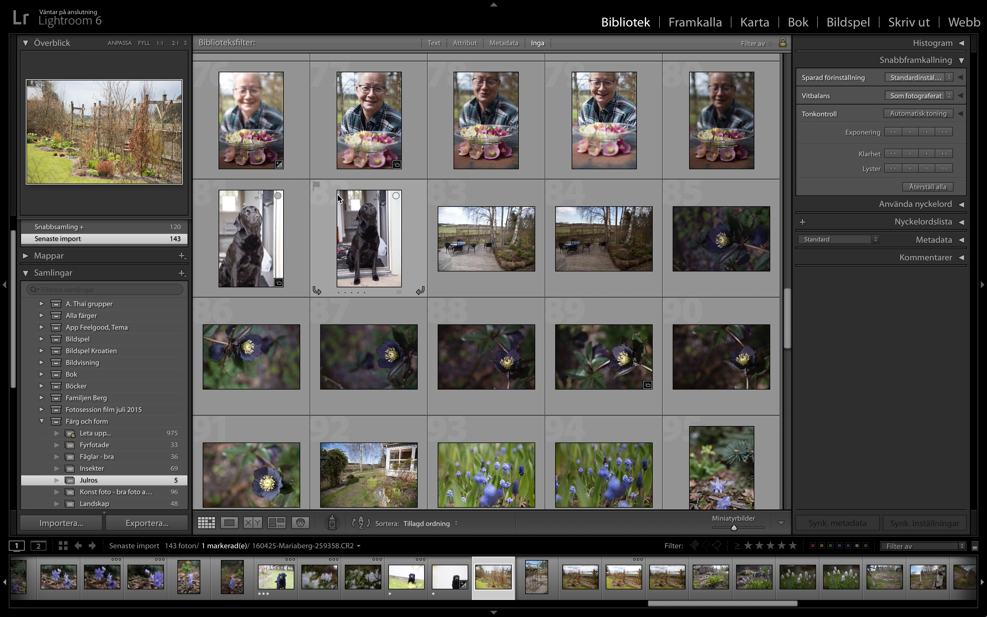
pyautogui.click(396, 196)
# - Add dog photos 101, 104 and 105 to the Quick Collection and view Snabbsamling
pyautogui.scroll(-1, 396, 196)
pyautogui.scroll(-3, 396, 196)
pyautogui.scroll(-3, 396, 197)
pyautogui.scroll(-3, 396, 196)
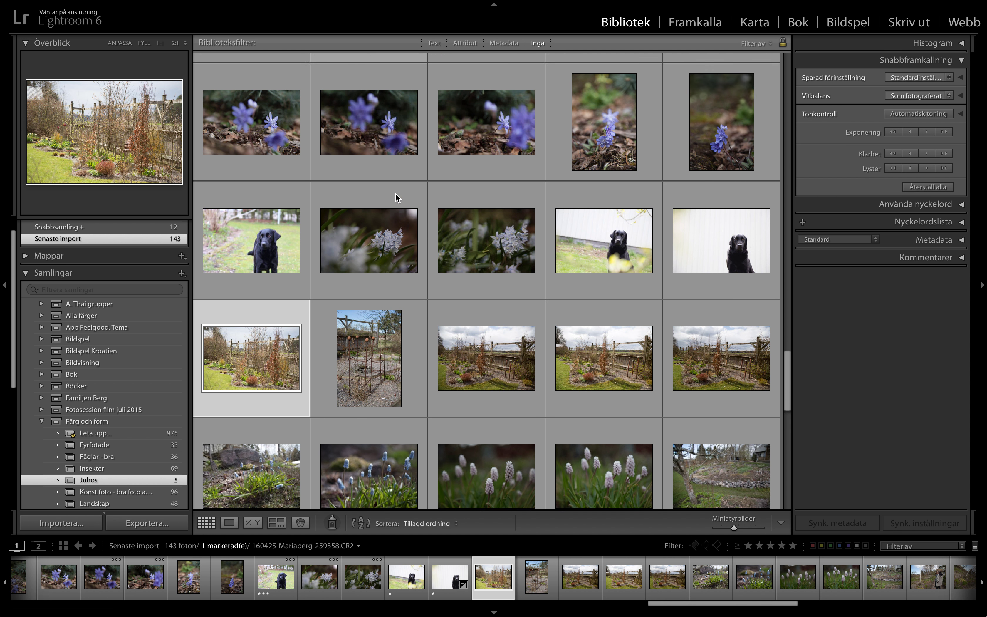
pyautogui.scroll(-1, 396, 193)
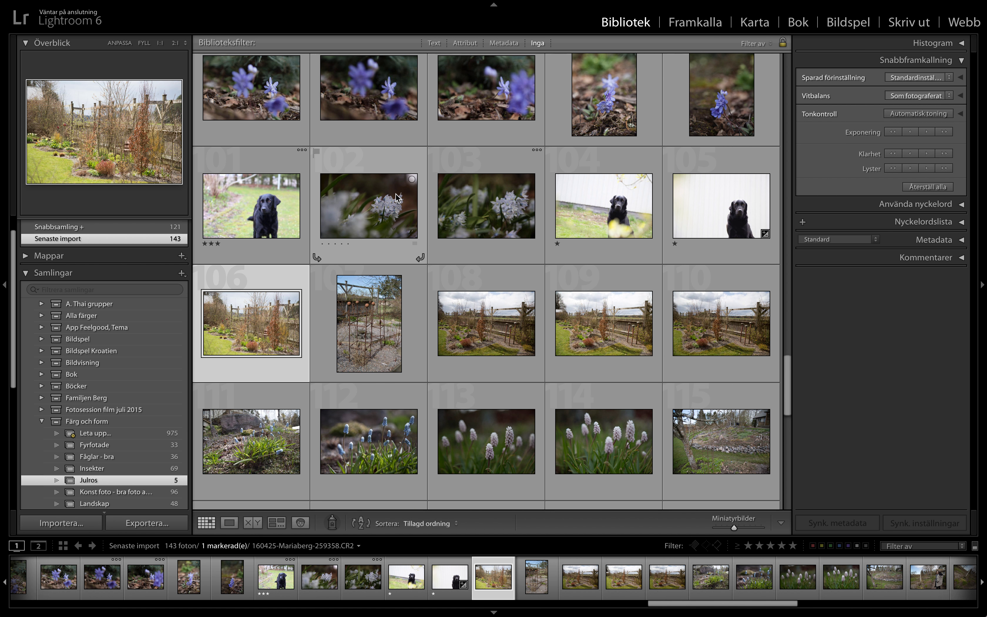
pyautogui.click(294, 179)
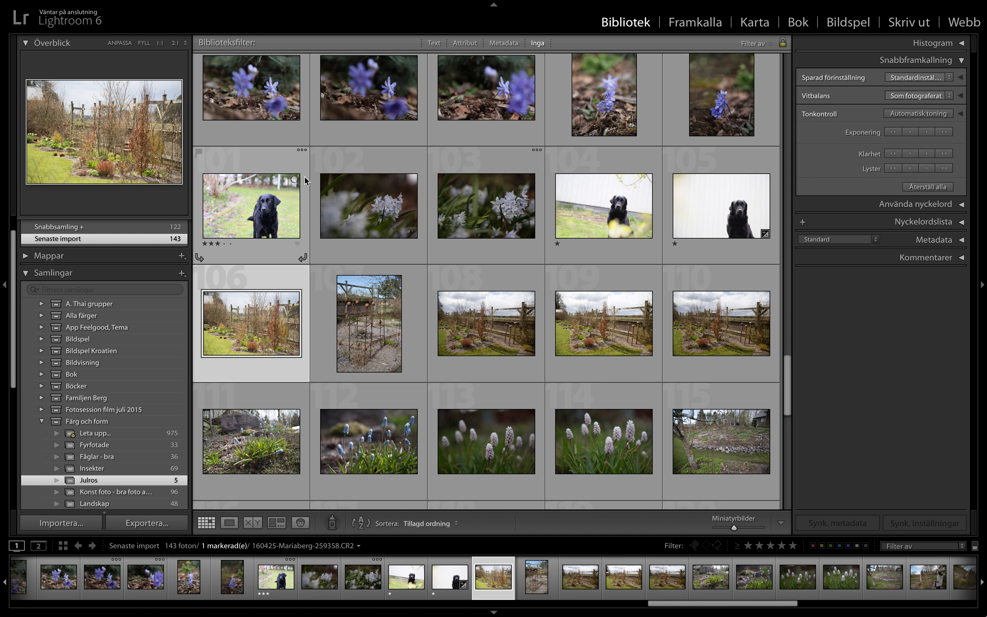
pyautogui.click(648, 180)
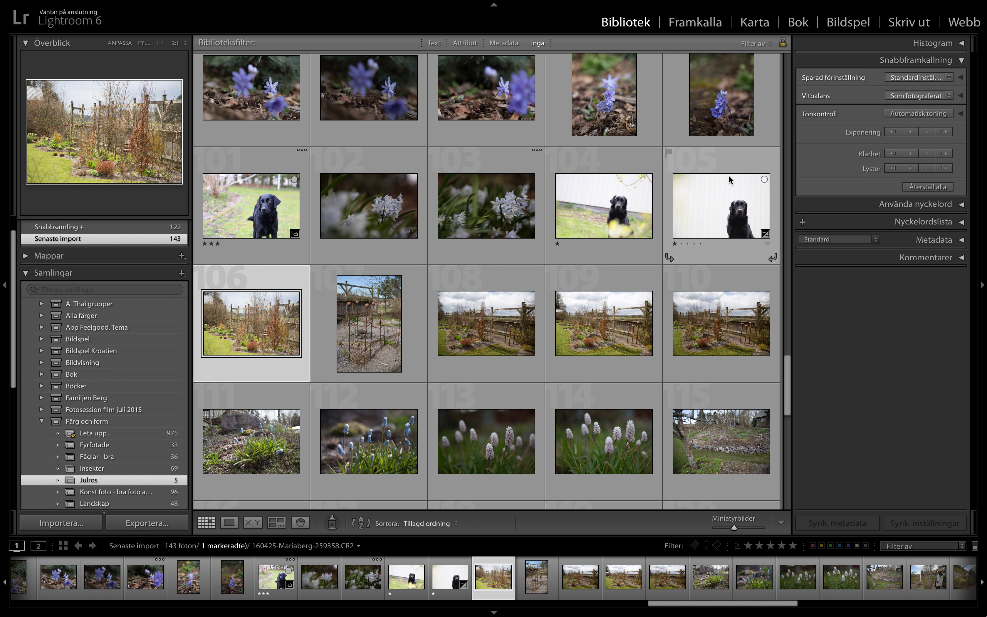
pyautogui.click(766, 179)
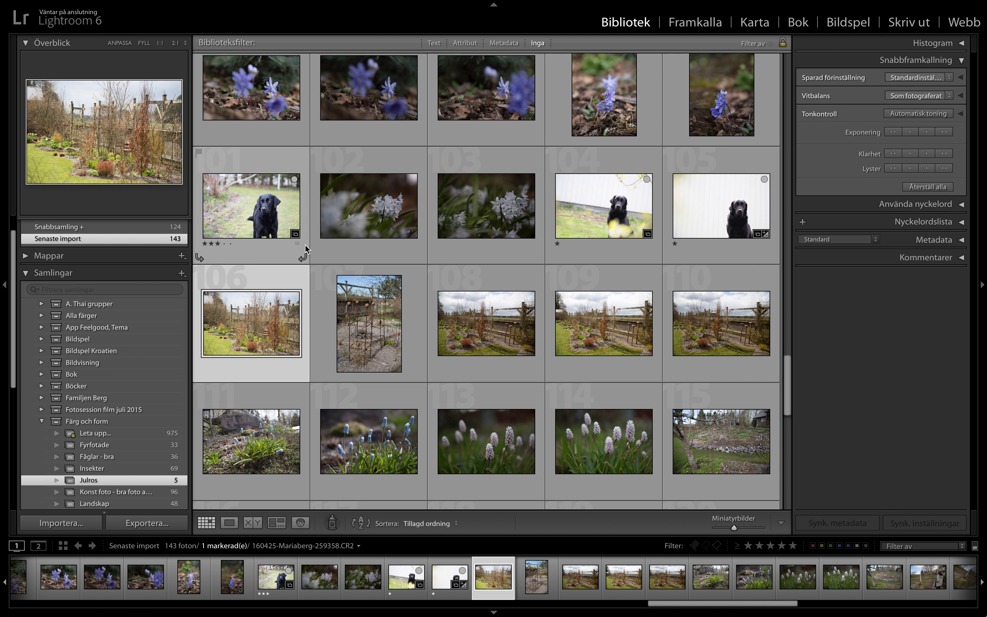
pyautogui.scroll(2, 112, 285)
pyautogui.click(115, 244)
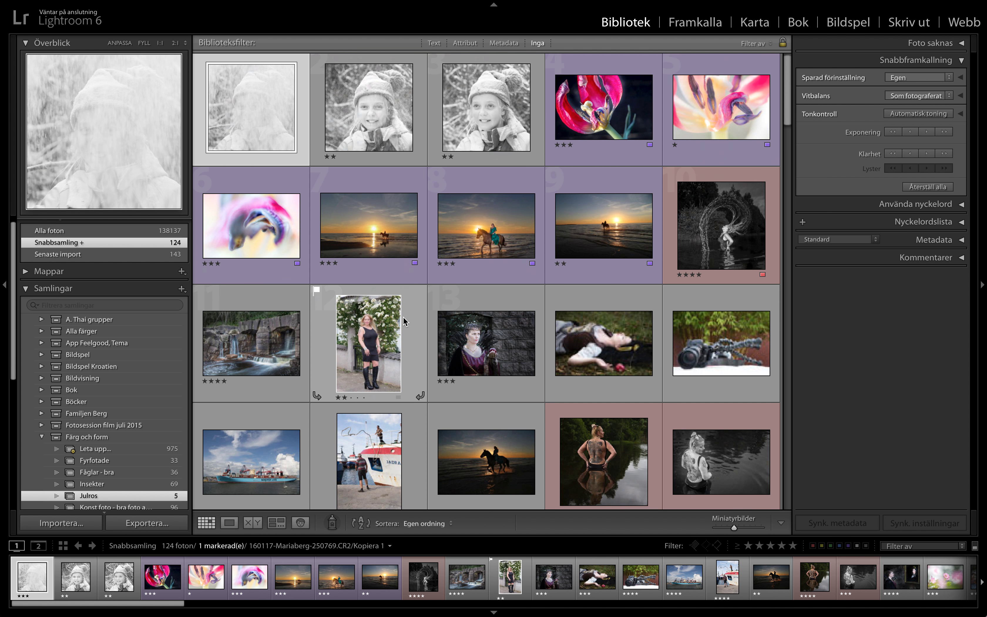
# - Scroll to the grid's end and select black-dog photos 120, 124, 123, 122 and 121 together
pyautogui.scroll(-2, 402, 322)
pyautogui.scroll(-5, 402, 322)
pyautogui.scroll(-5, 398, 321)
pyautogui.scroll(-5, 398, 320)
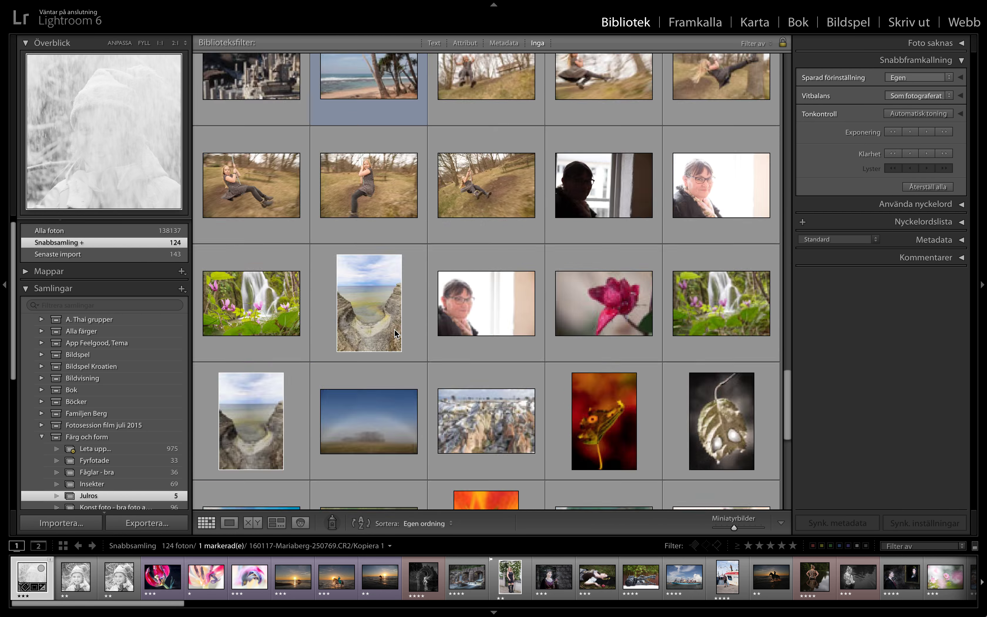
pyautogui.scroll(-5, 395, 334)
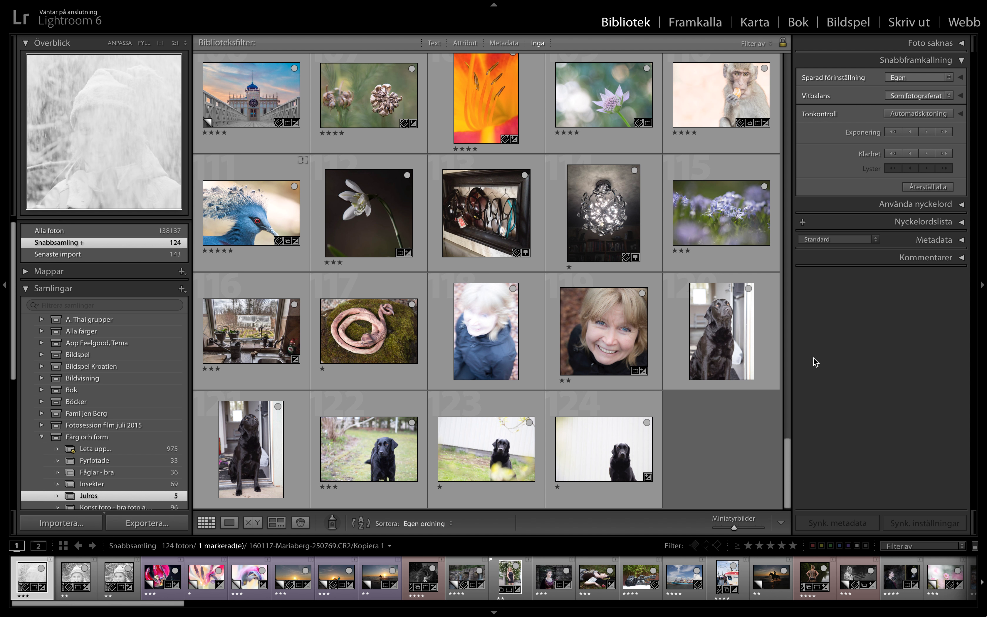
pyautogui.moveTo(721, 332)
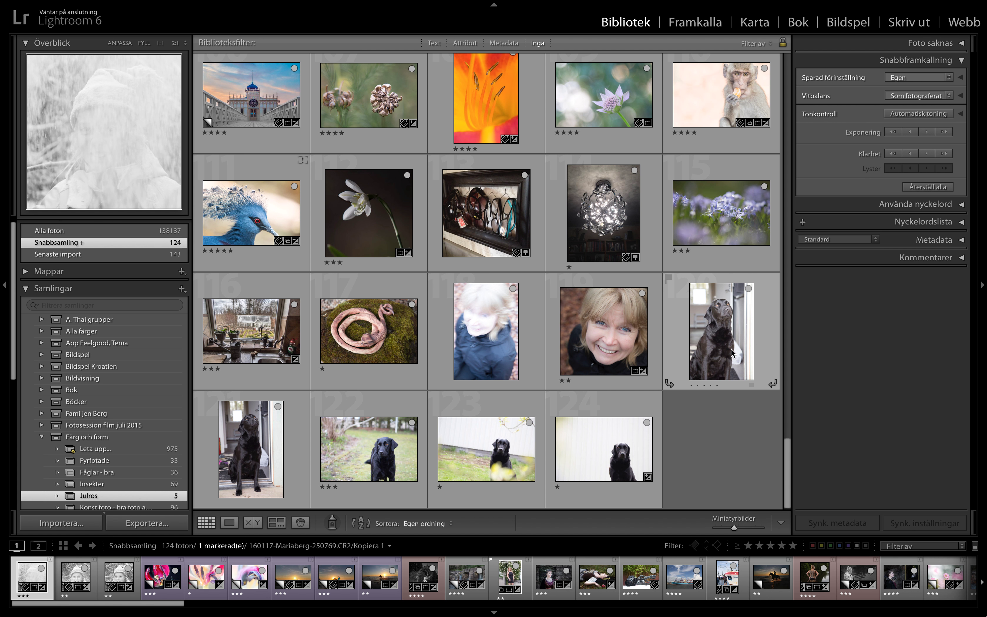
pyautogui.click(730, 349)
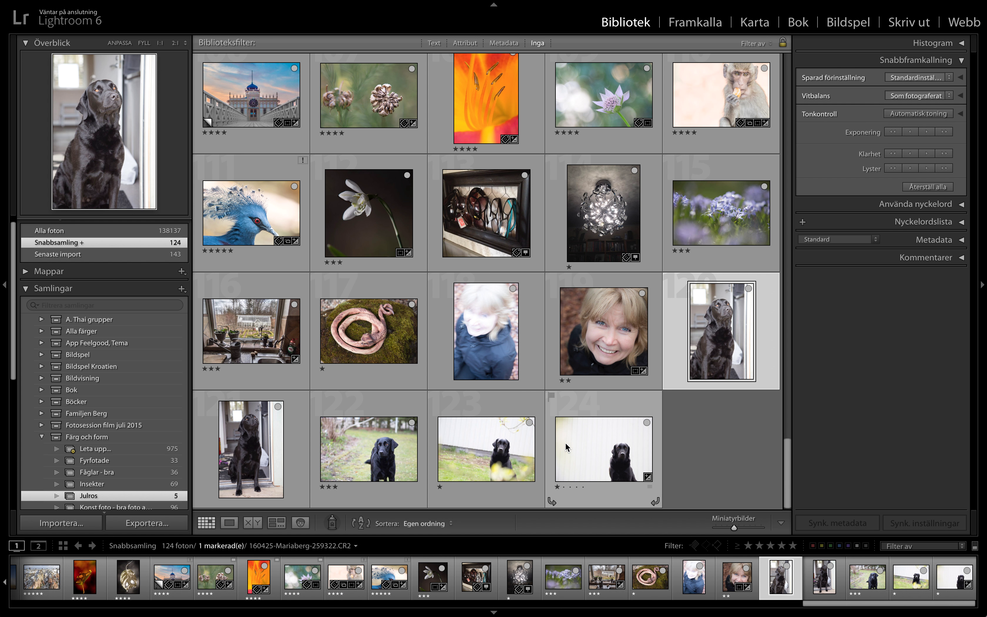
pyautogui.keyDown('ctrl'); pyautogui.click(580, 454); pyautogui.keyUp('ctrl')
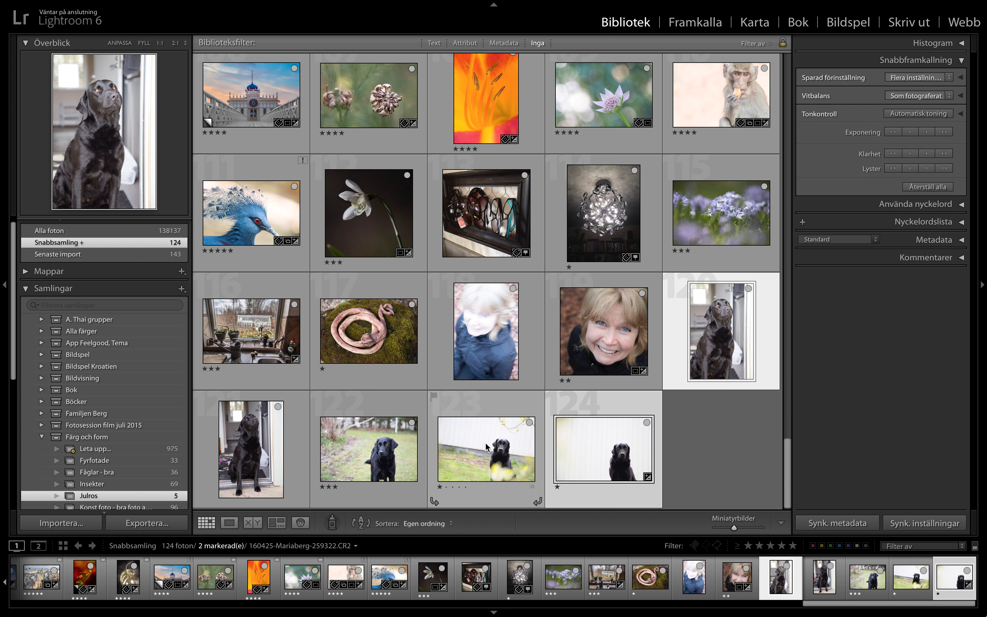
pyautogui.keyDown('ctrl'); pyautogui.click(485, 442); pyautogui.keyUp('ctrl')
pyautogui.keyDown('ctrl'); pyautogui.click(386, 445); pyautogui.keyUp('ctrl')
pyautogui.keyDown('ctrl'); pyautogui.click(272, 440); pyautogui.keyUp('ctrl')
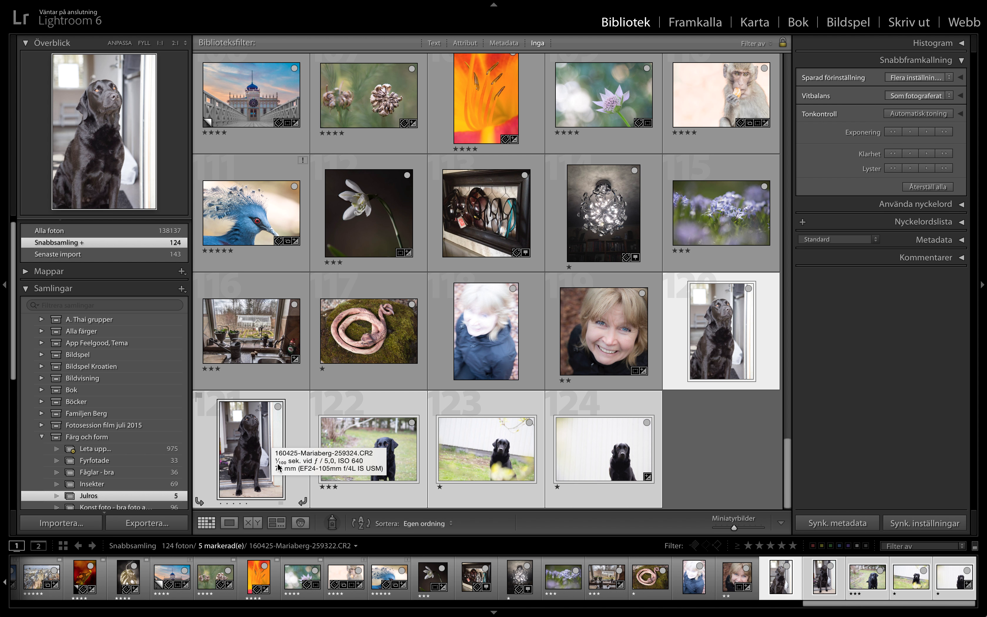
# - Show photos 120–124 in Survey view, dimming with lights-out and then restoring normal brightness
pyautogui.click(276, 524)
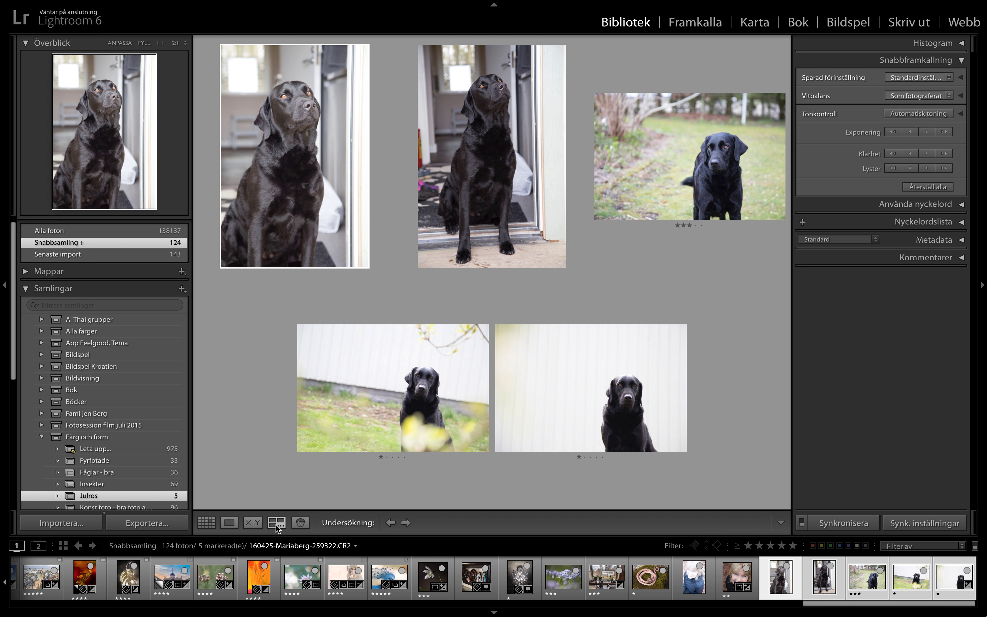
pyautogui.press('l')
pyautogui.press('l')
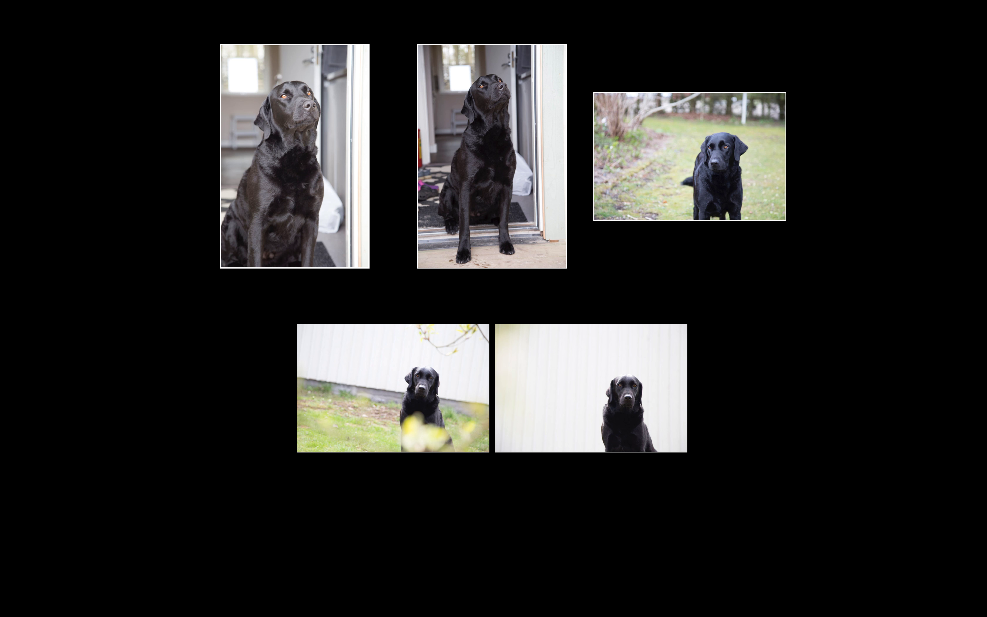
pyautogui.press('l')
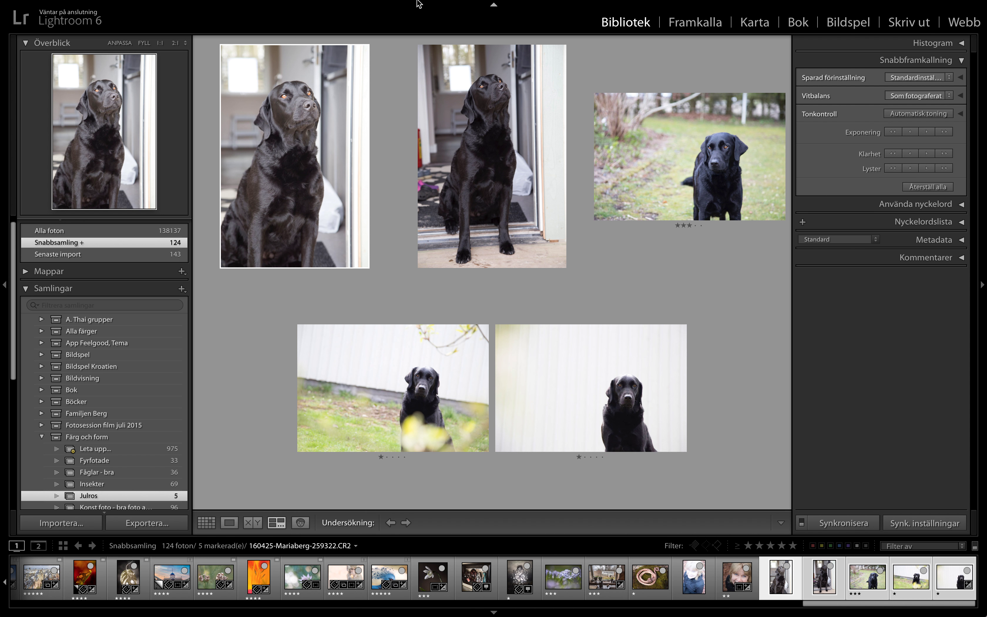